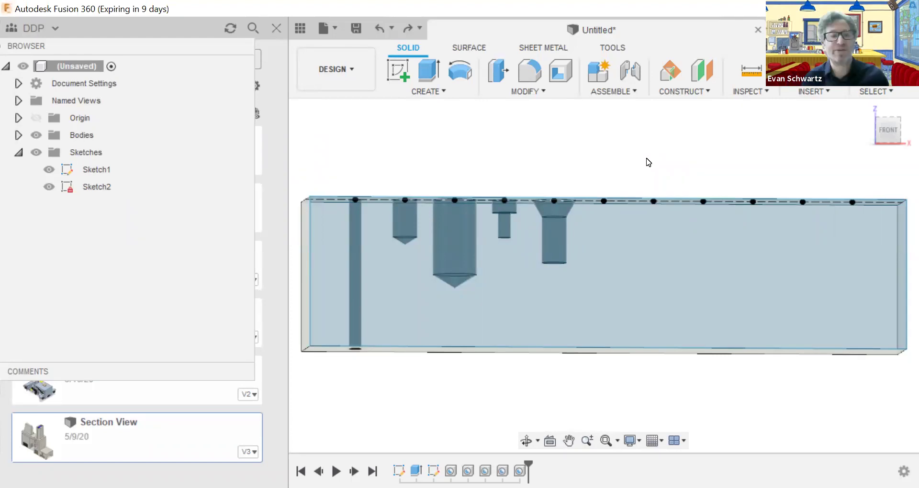
mouse_move(888, 131)
mouse_down()
mouse_move(893, 144)
mouse_move(885, 135)
mouse_up()
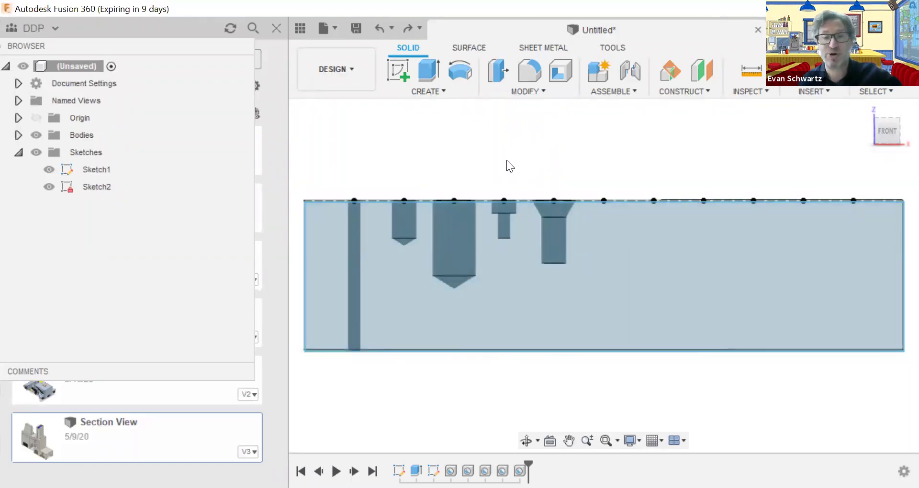
click(505, 221)
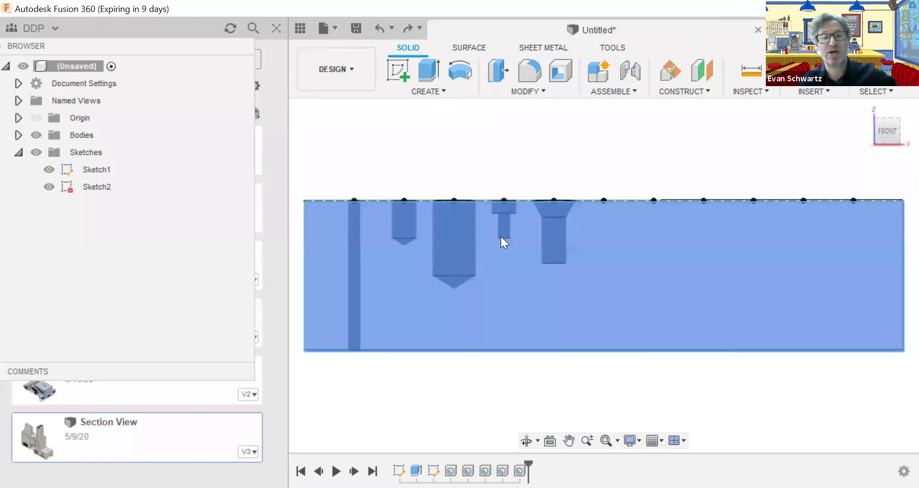
click(499, 178)
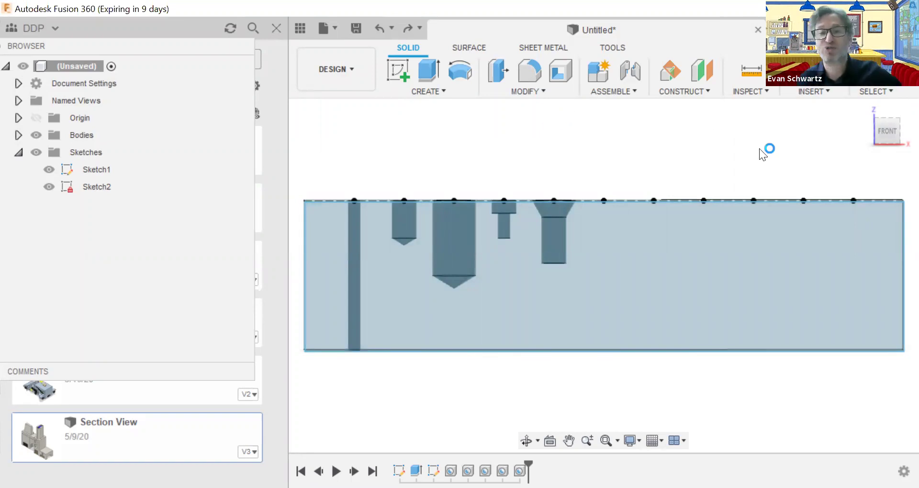
drag(885, 128, 838, 185)
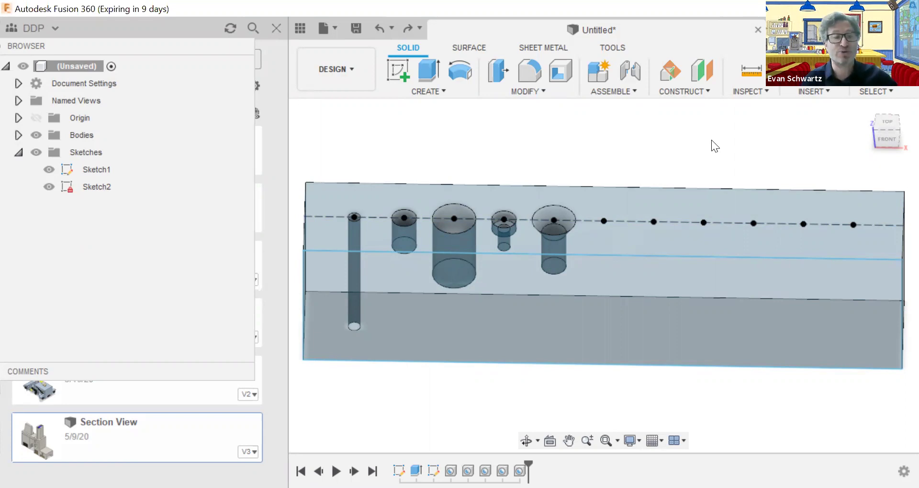
drag(894, 143, 887, 125)
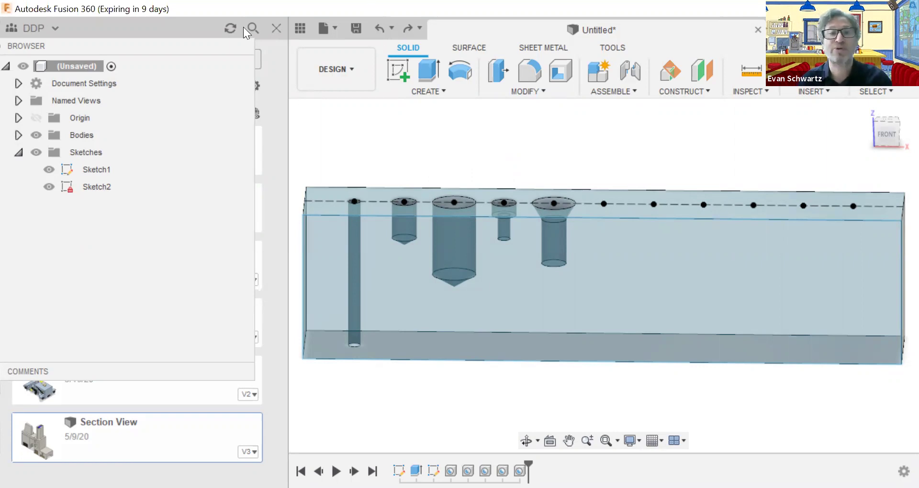
Start a hole at the sixth sketch point along the block's top face and set its extents to All
key(h)
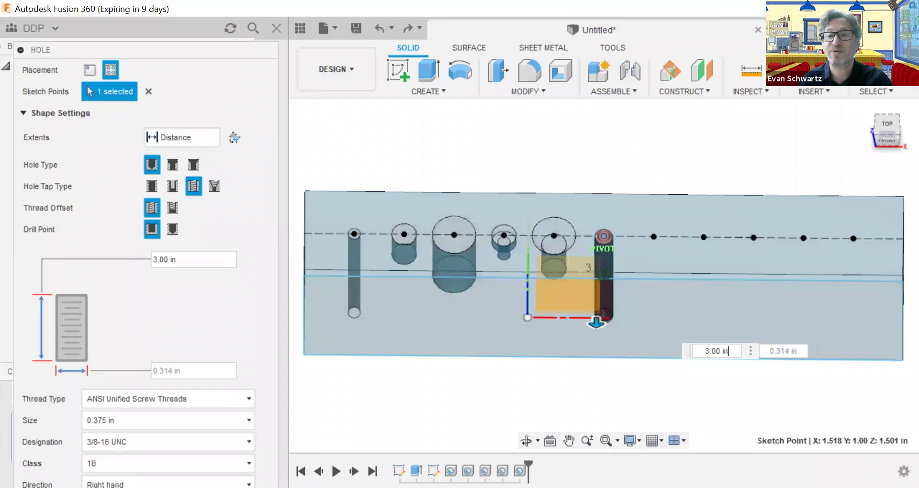
click(885, 108)
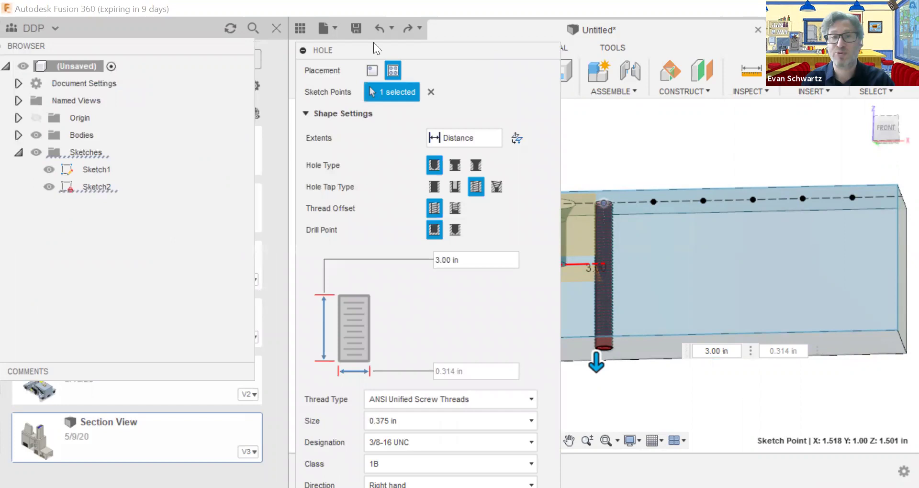
drag(337, 47, 203, 38)
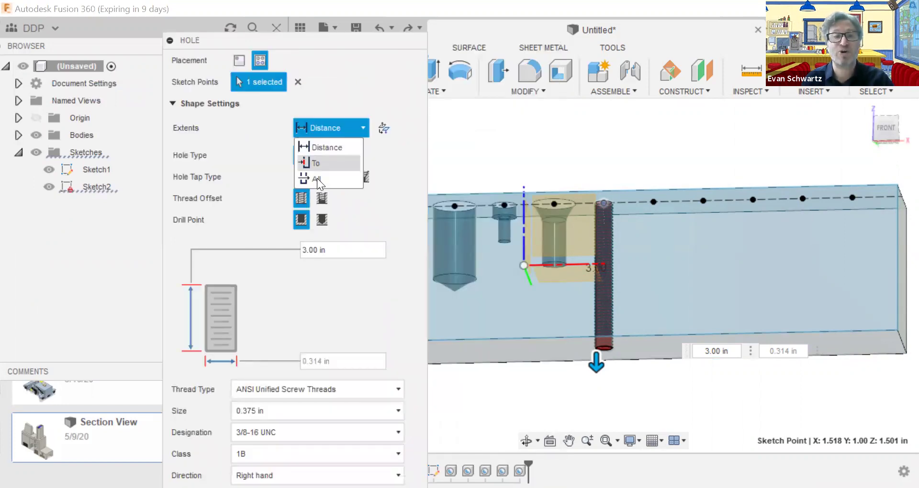
click(317, 178)
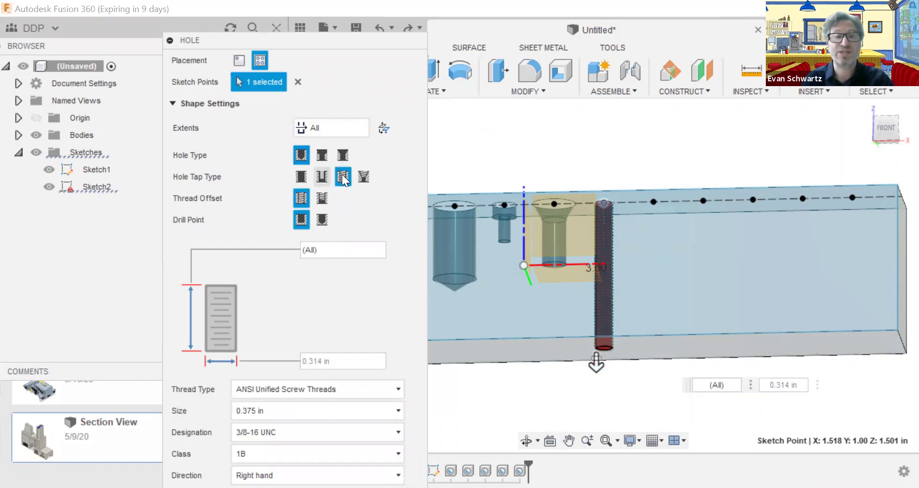
Set the hole's tap type to tapped, using ANSI Unified Screw Threads with modeled threads enabled
click(301, 177)
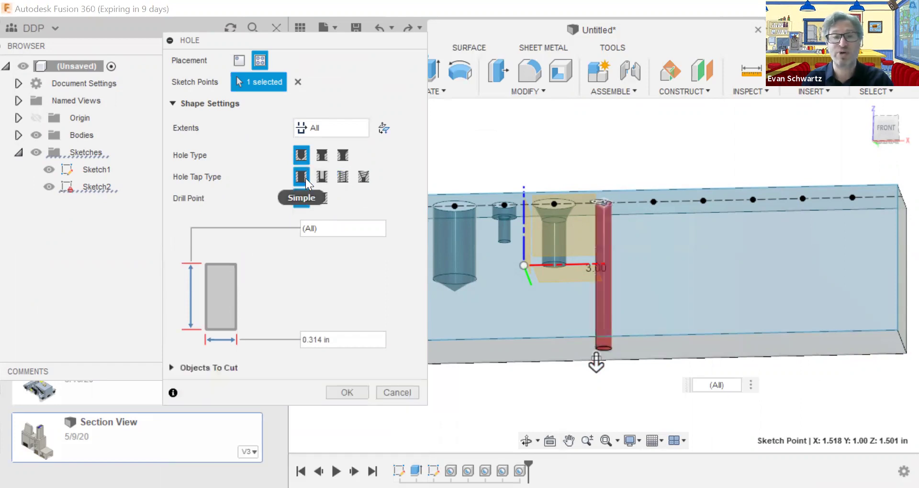
click(345, 179)
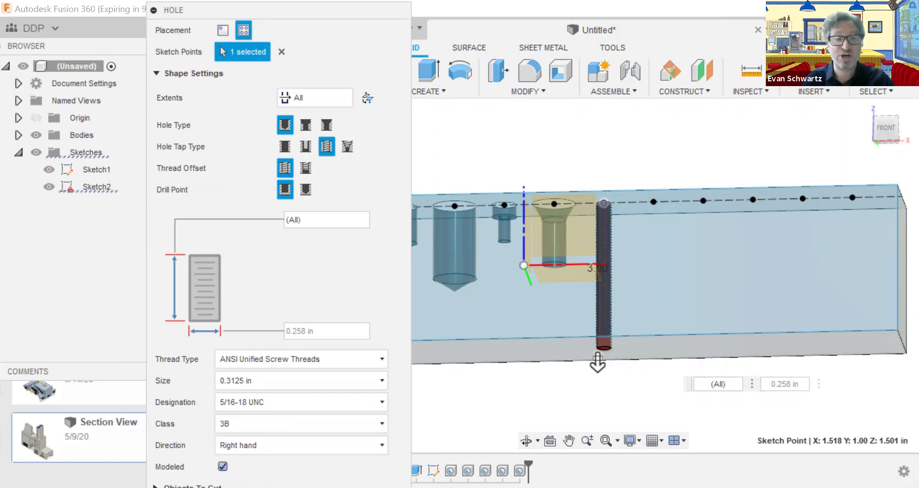
click(223, 466)
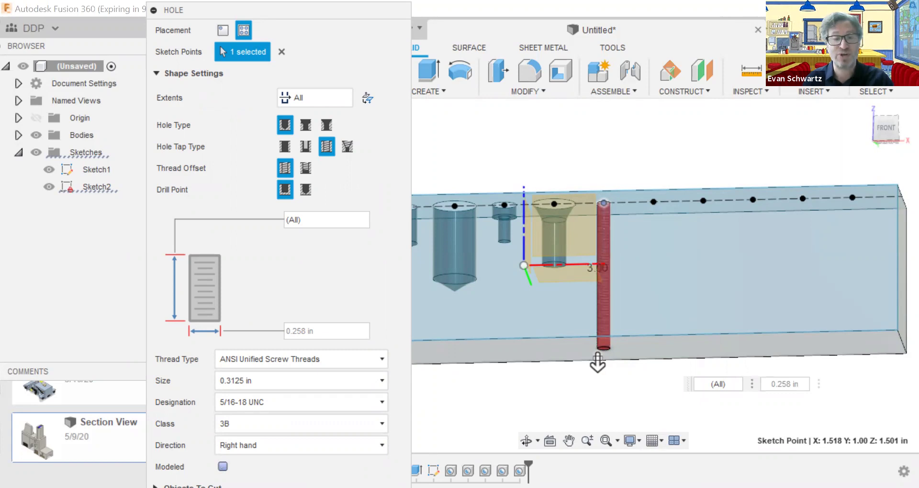
click(223, 466)
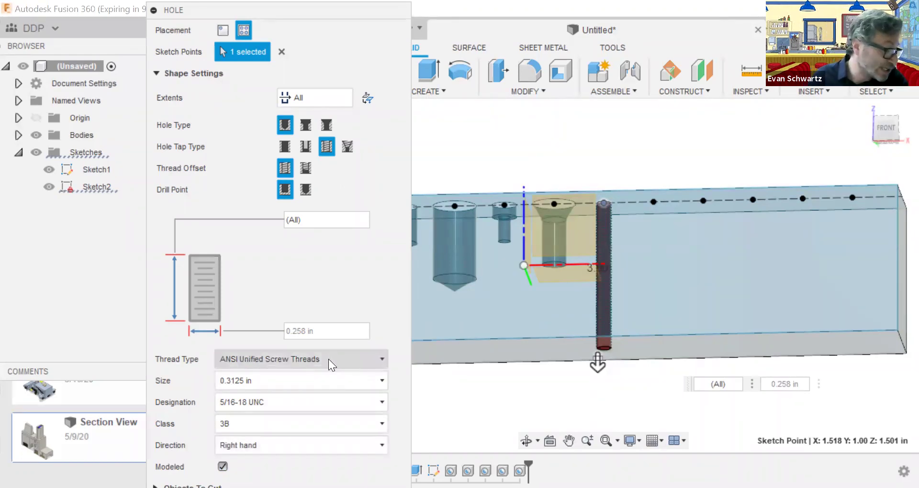
Review the available thread types, the 5/16 designations and the range of thread sizes for the tapped hole
click(377, 361)
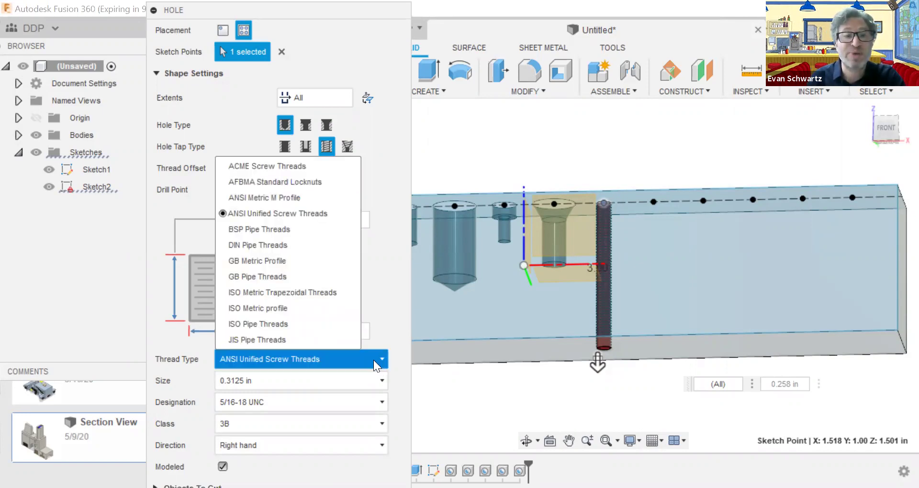
click(297, 401)
click(298, 401)
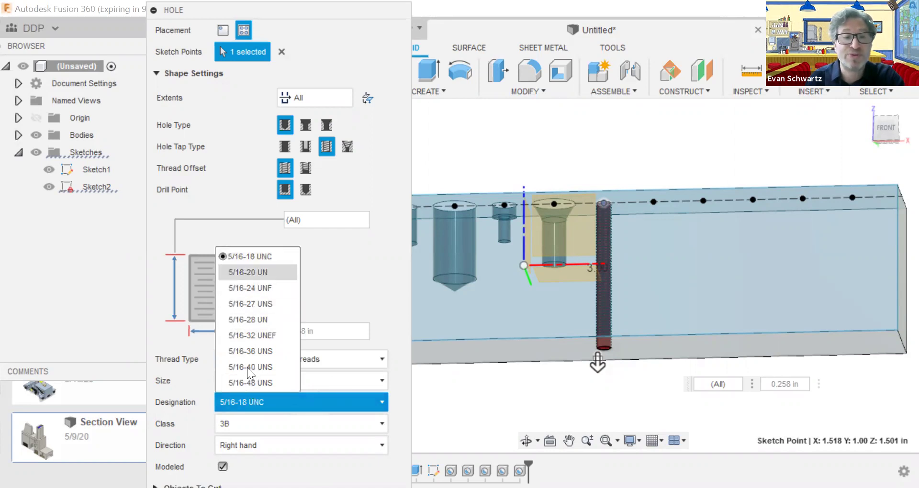
click(204, 331)
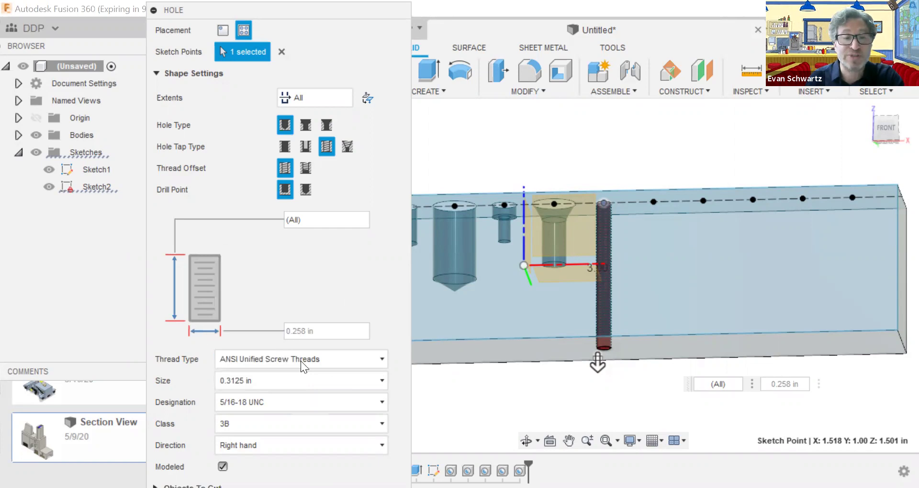
click(261, 380)
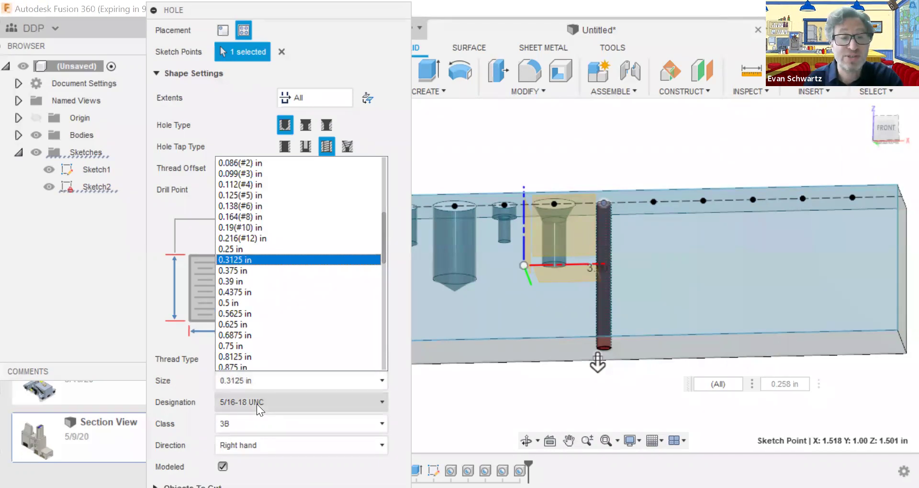
click(256, 402)
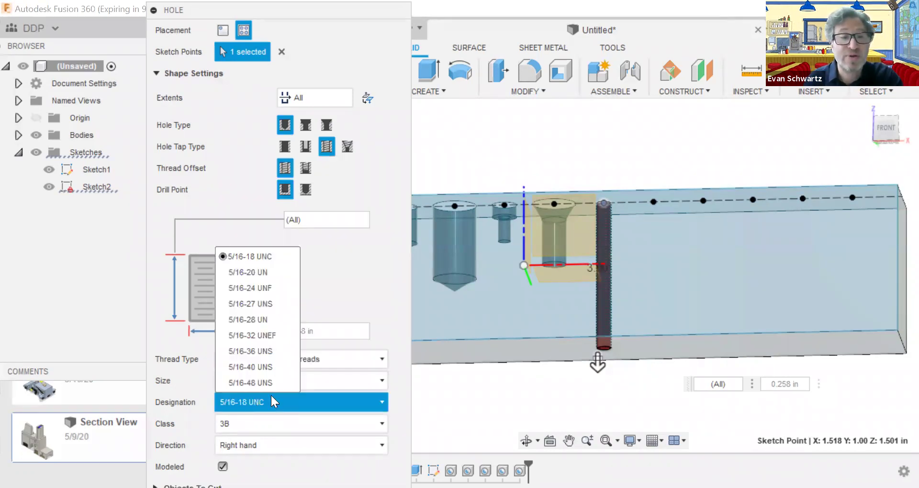
click(318, 384)
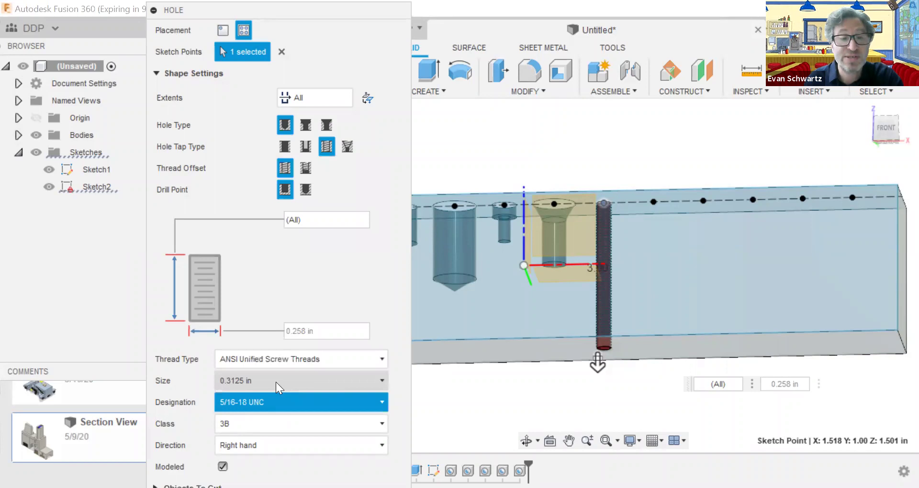
click(228, 382)
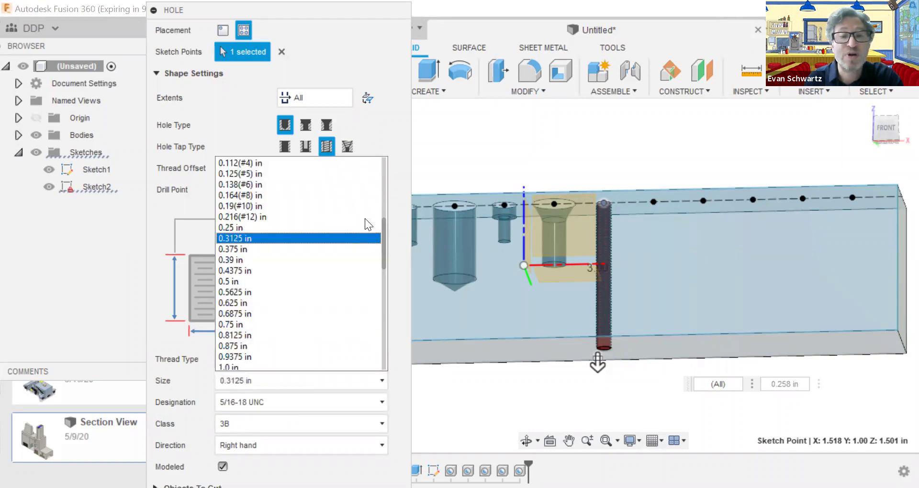
drag(381, 244, 366, 323)
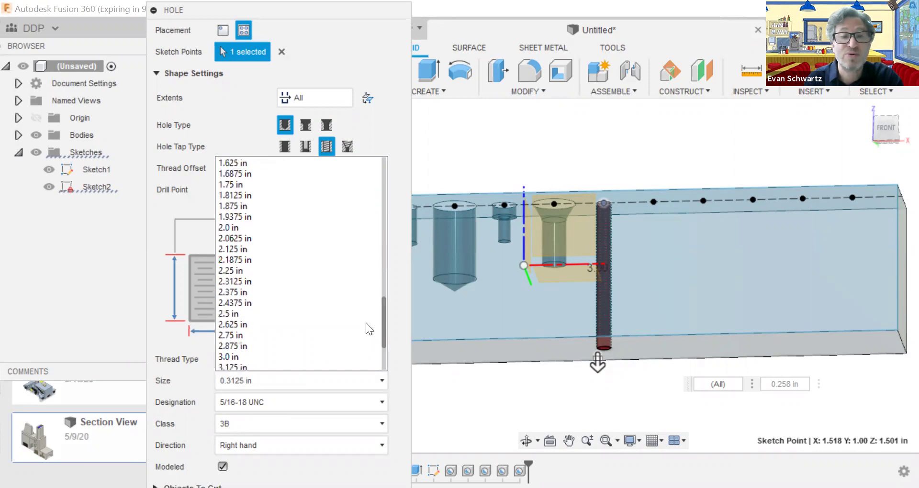
scroll(265, 415, down, 2)
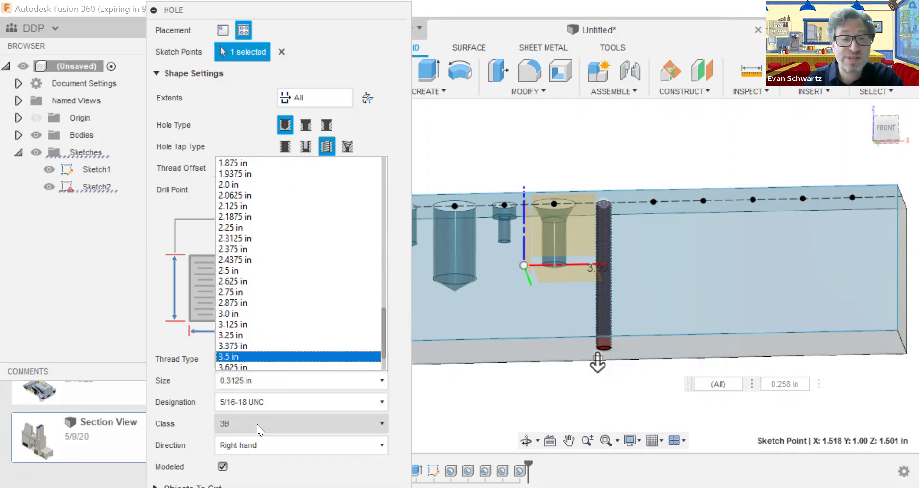
Set the tapped hole's thread class to 1B and review the designations offered for the 0.3125 in size
click(257, 423)
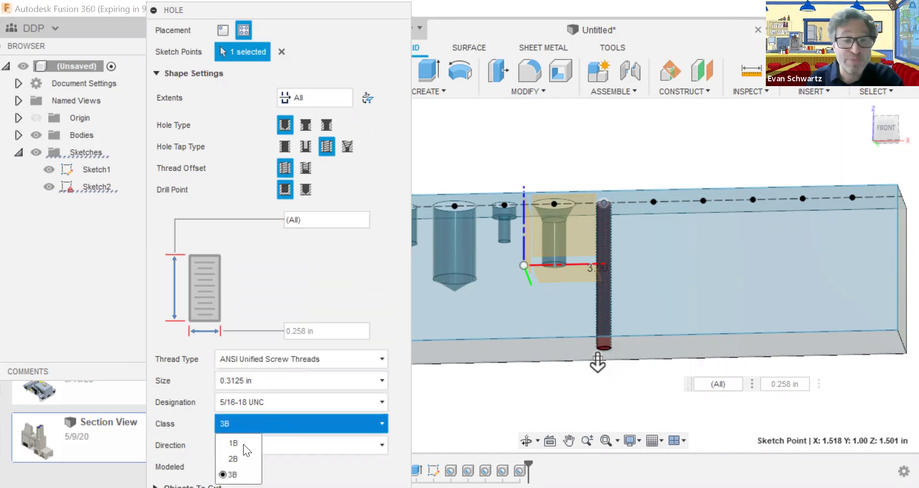
click(243, 443)
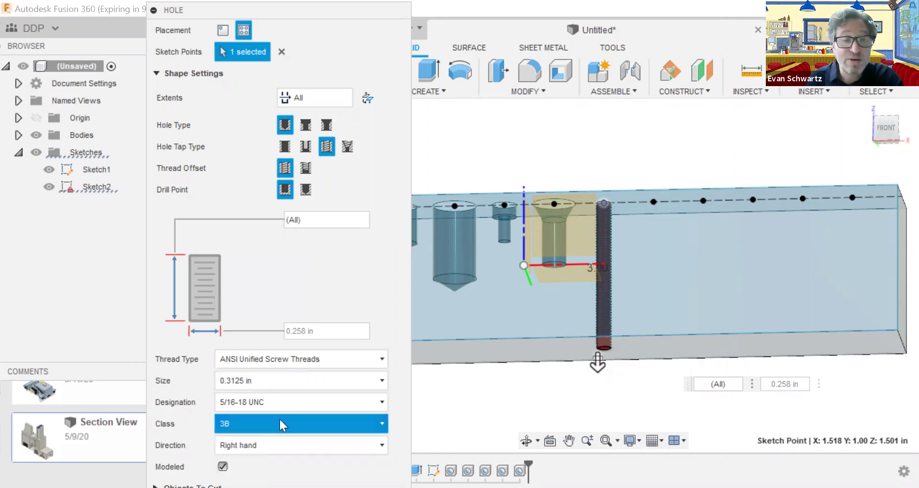
click(277, 419)
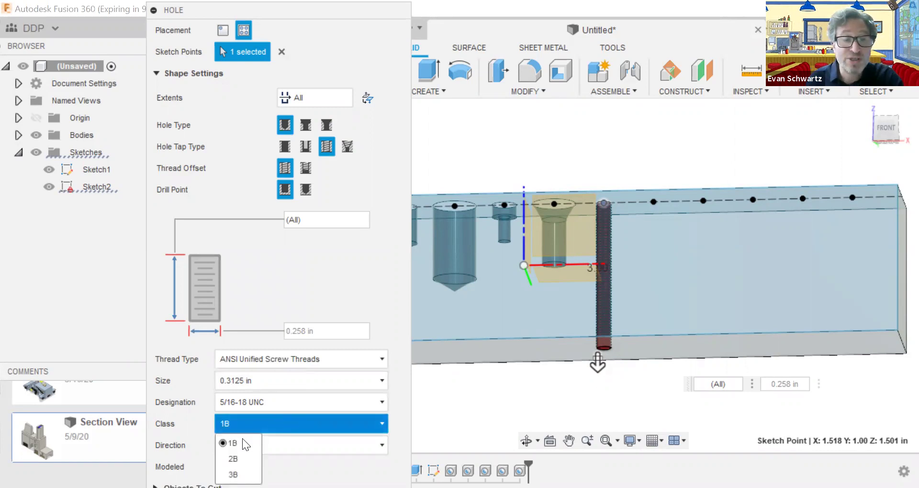
click(261, 398)
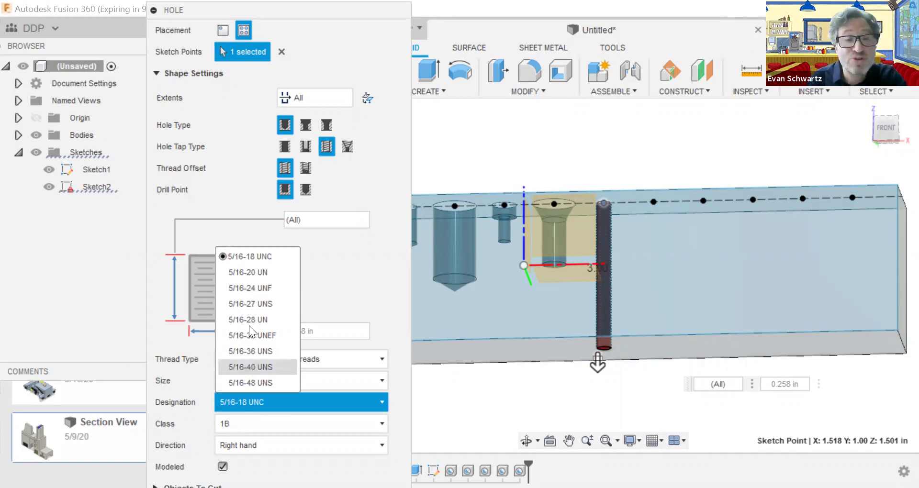
click(341, 286)
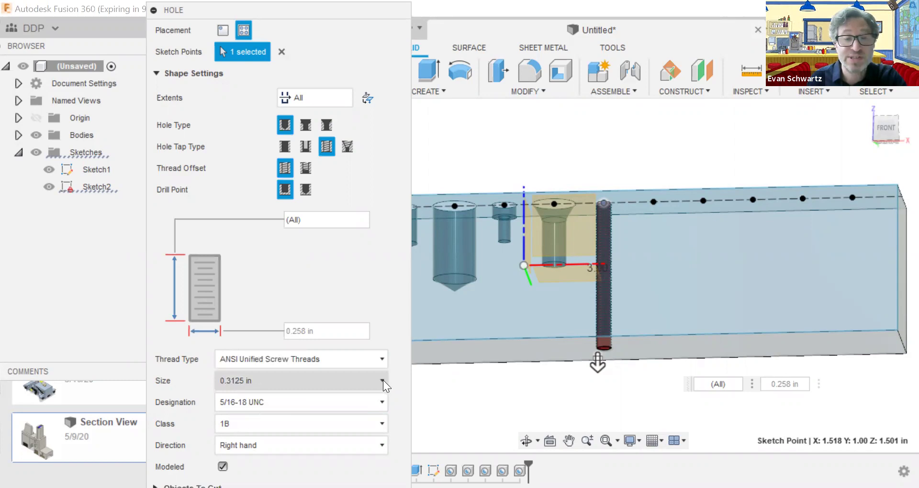
Try a 0.5 in thread size for the tapped hole and check which thread classes it offers
click(290, 378)
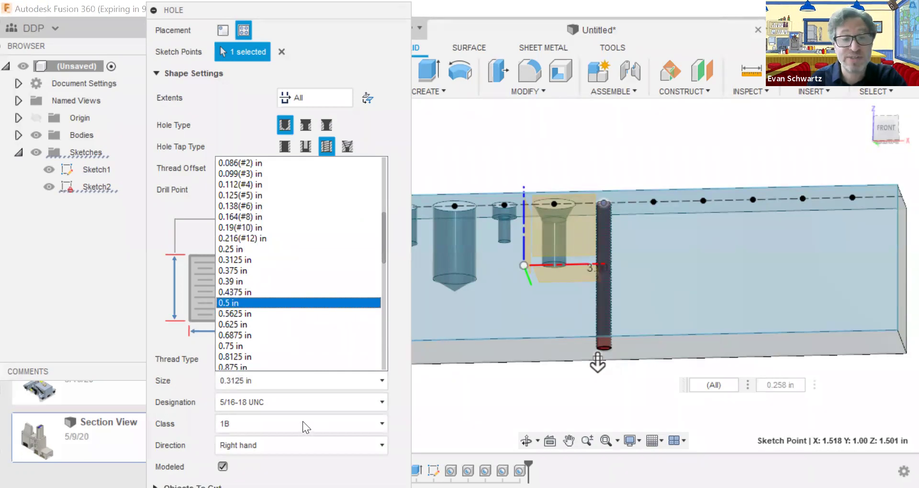
key(Return)
click(286, 418)
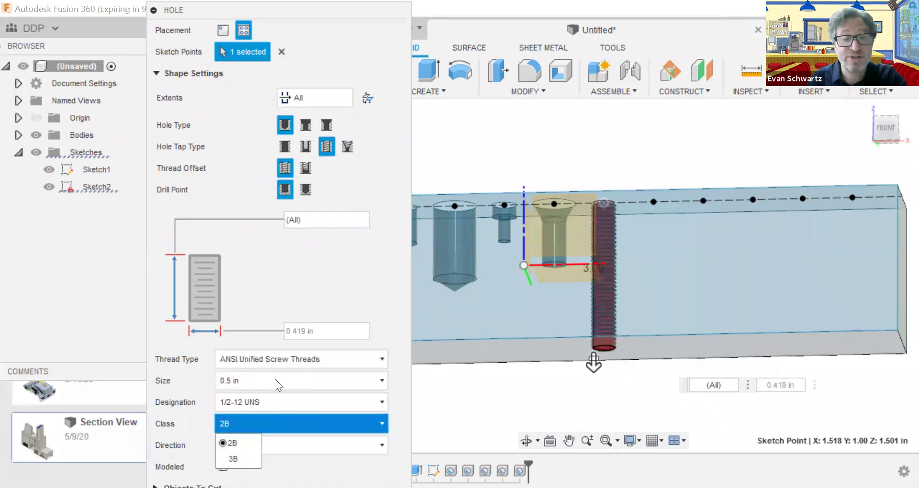
click(270, 383)
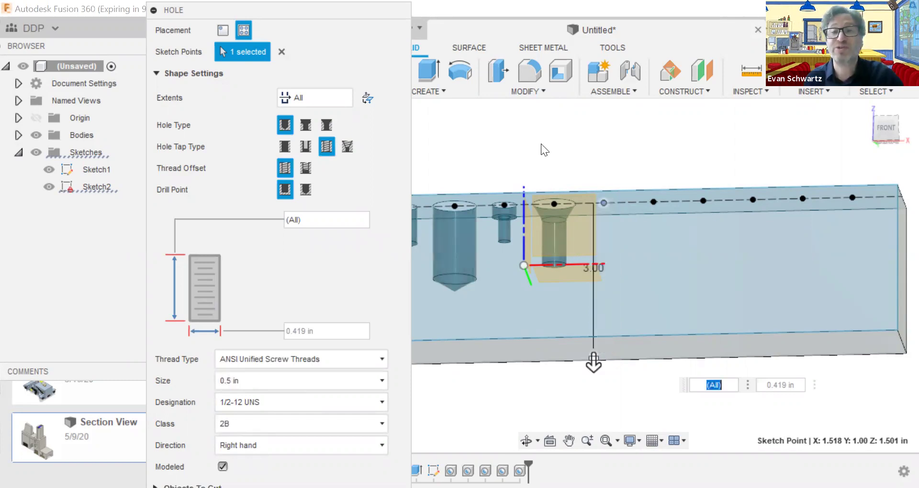
Set the thread size to 0.375 in with designation 3/8-16 UNC, class 1B, and create the tapped through hole
click(384, 380)
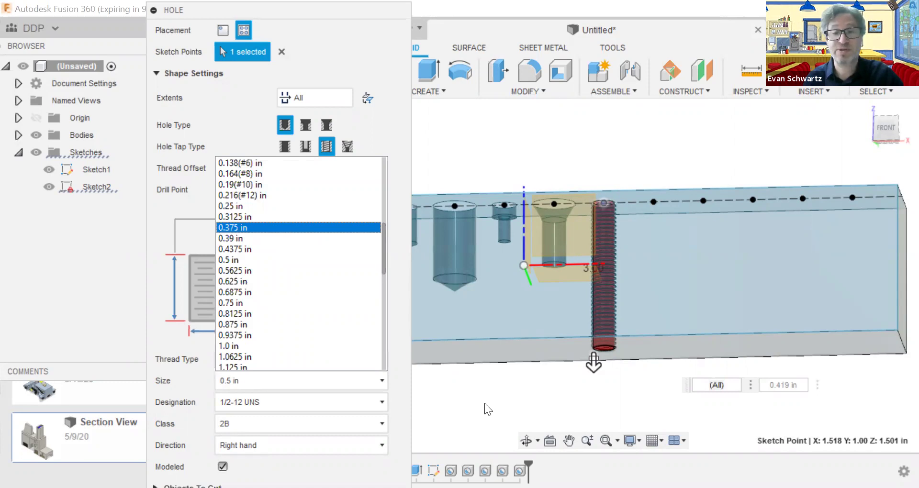
click(254, 381)
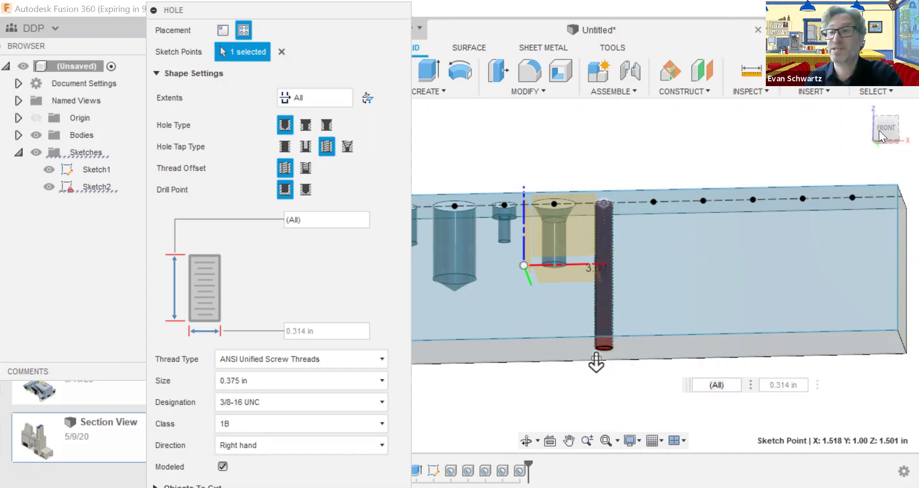
key(Return)
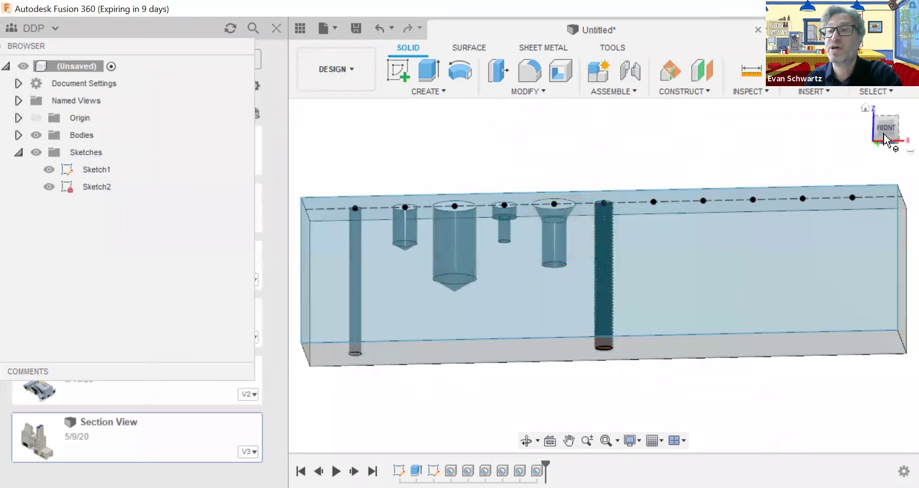
drag(885, 127, 885, 144)
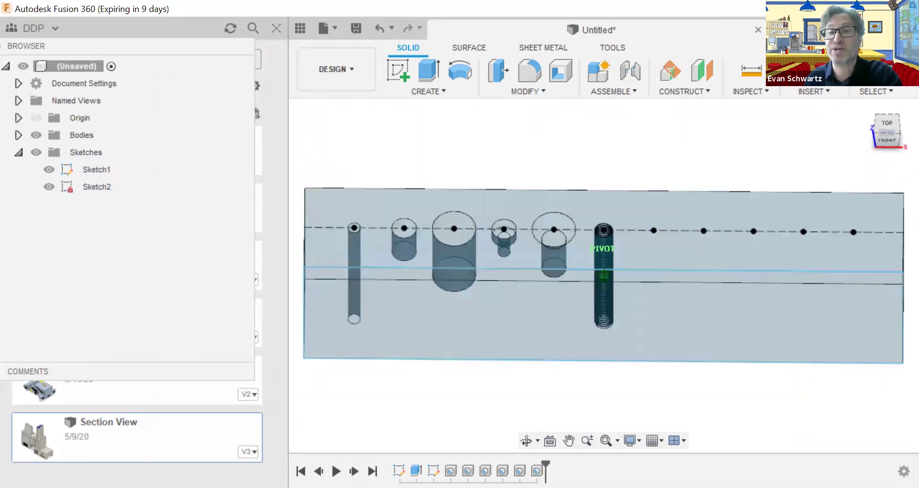
click(882, 140)
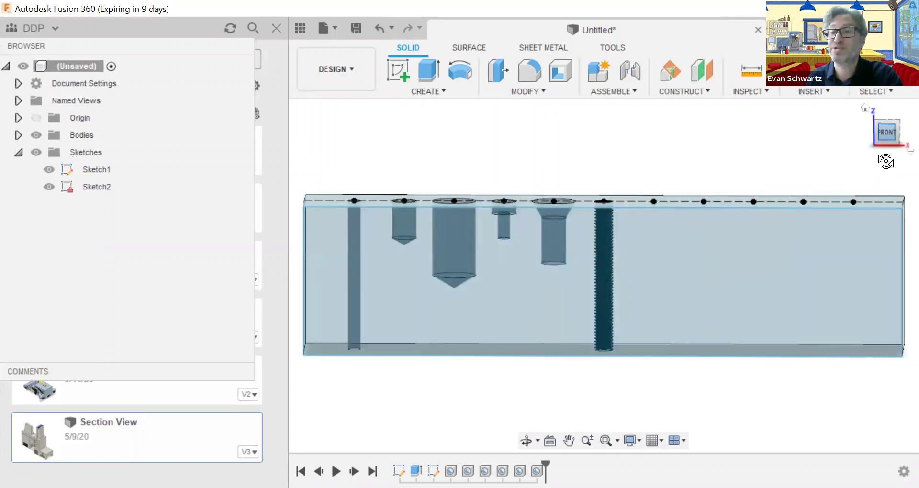
Place a hole on the first free sketch point beside the tapped through hole, with a distance extent of 1.50 in
drag(886, 164, 800, 187)
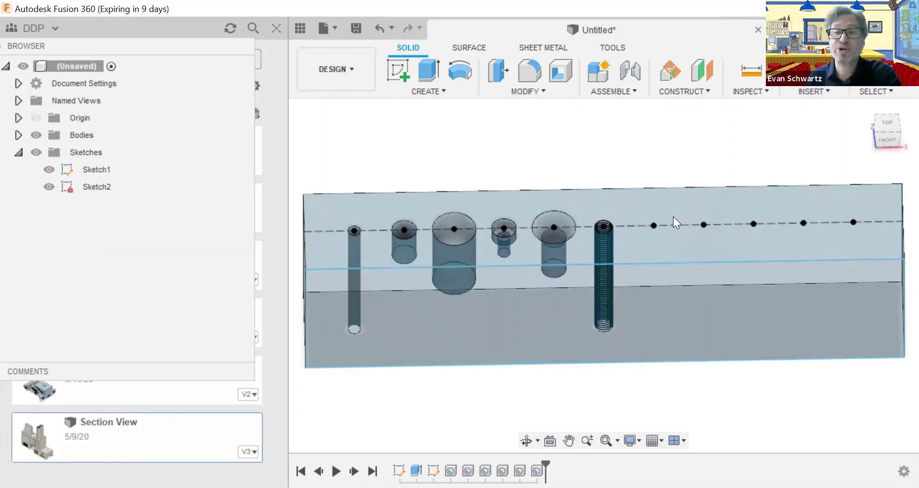
key(h)
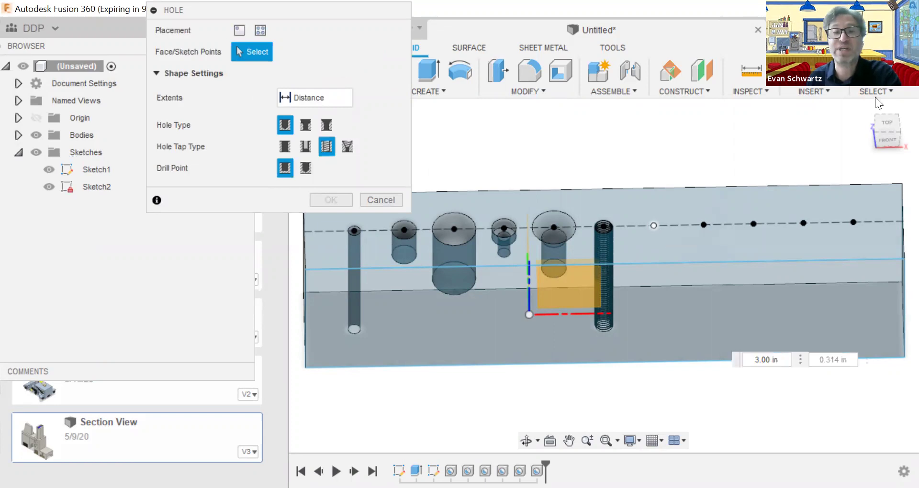
click(653, 225)
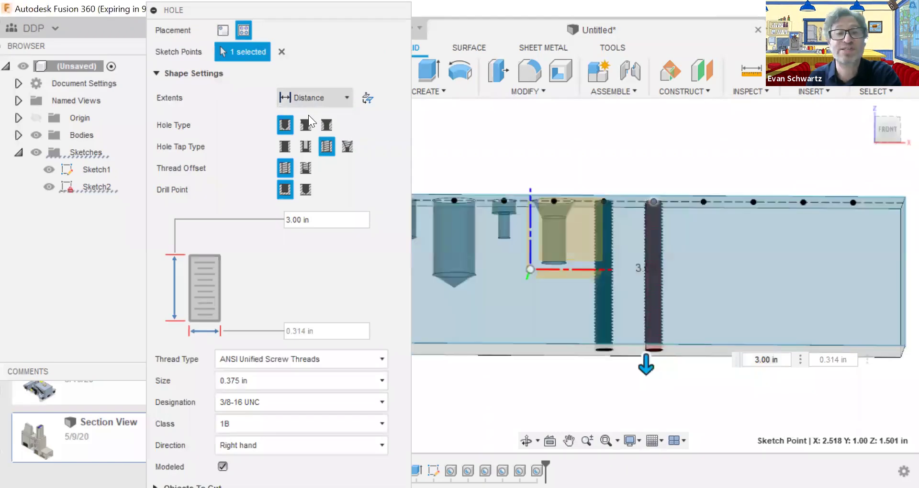
click(308, 98)
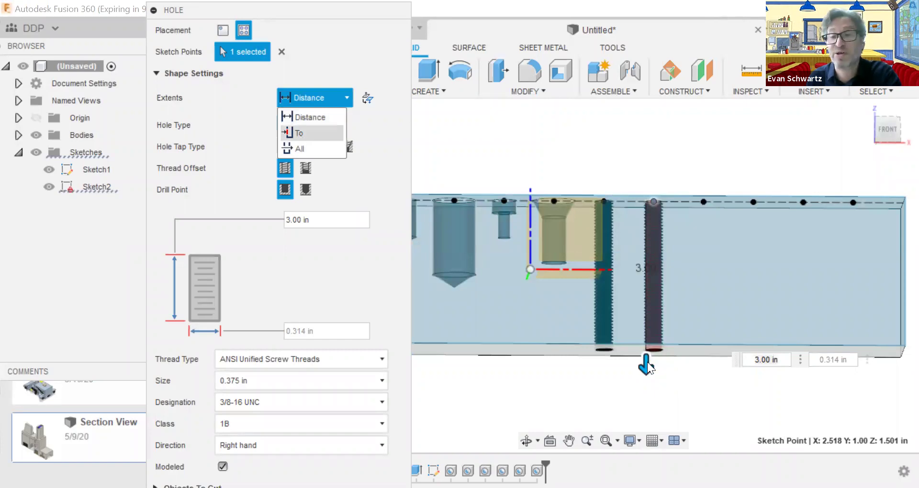
click(643, 205)
drag(645, 218, 644, 291)
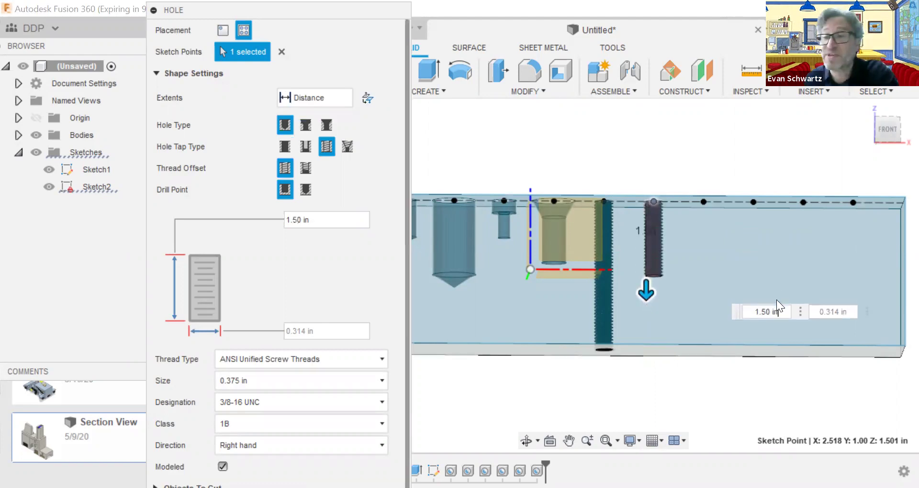
key(ctrl+a)
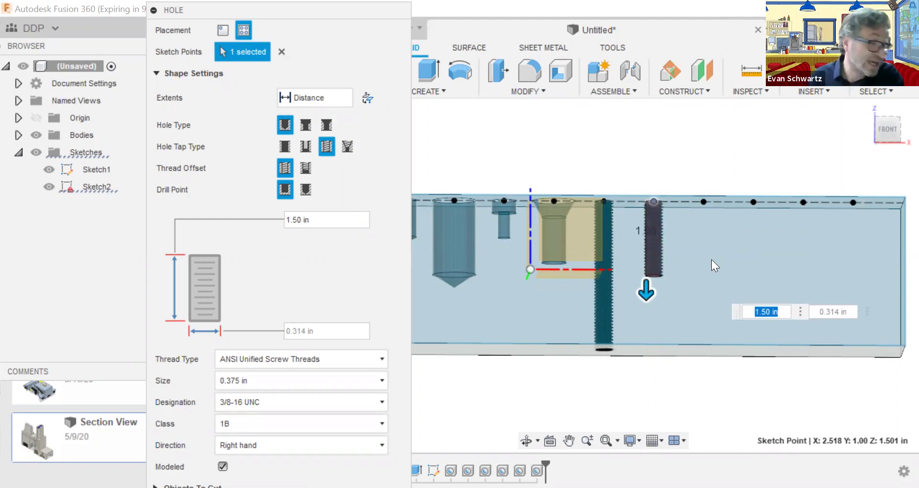
Make the new hole a simple untapped one with a diameter of 0.32 in and create it
click(284, 147)
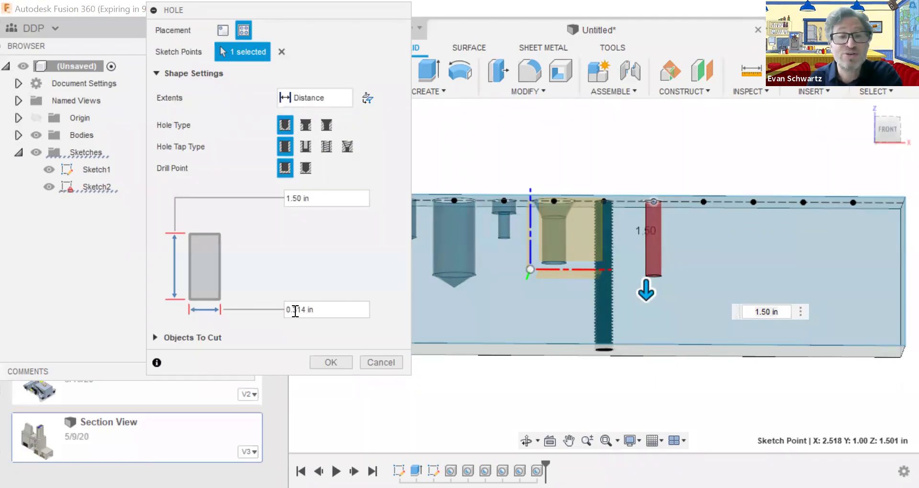
drag(306, 310, 298, 311)
text(2)
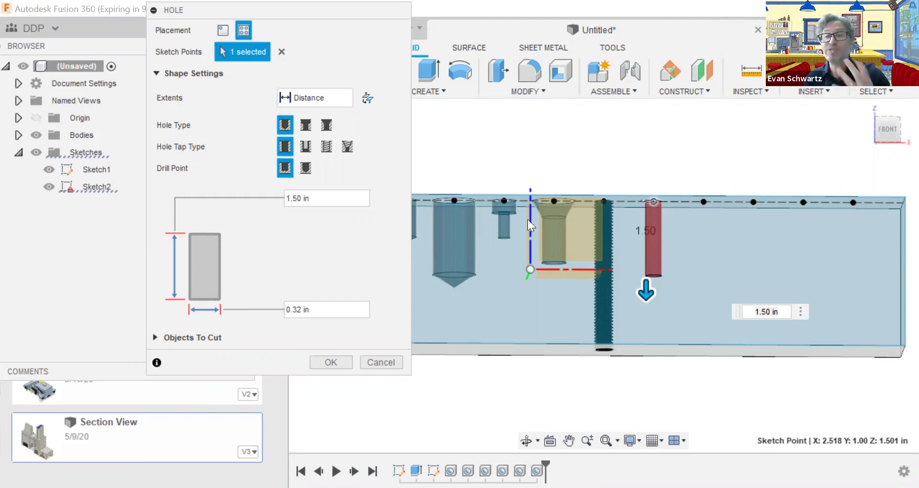
key(Return)
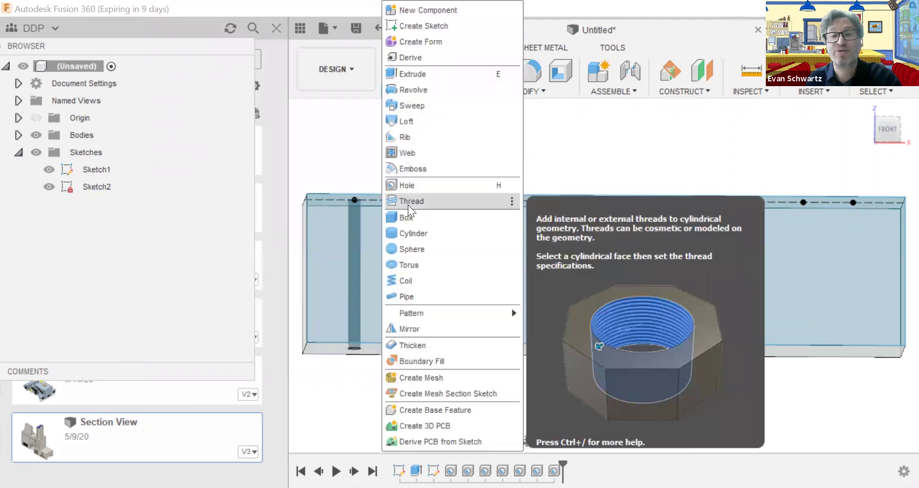
click(650, 227)
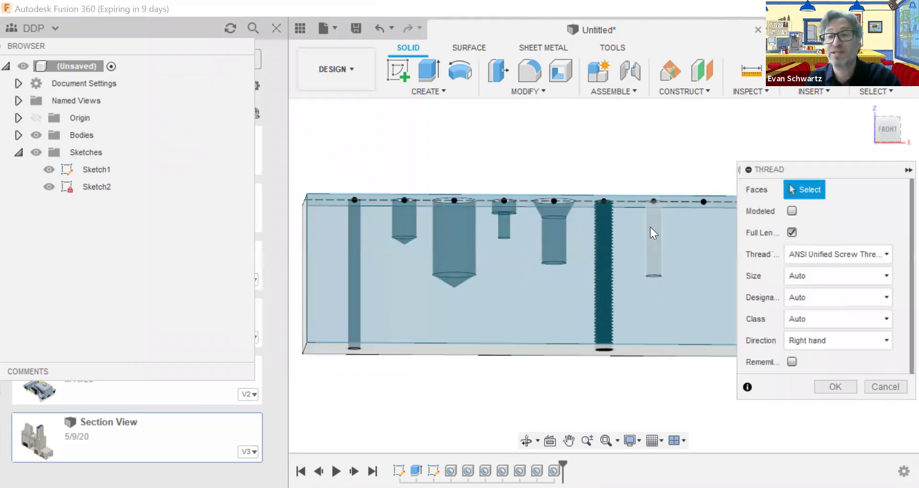
click(649, 227)
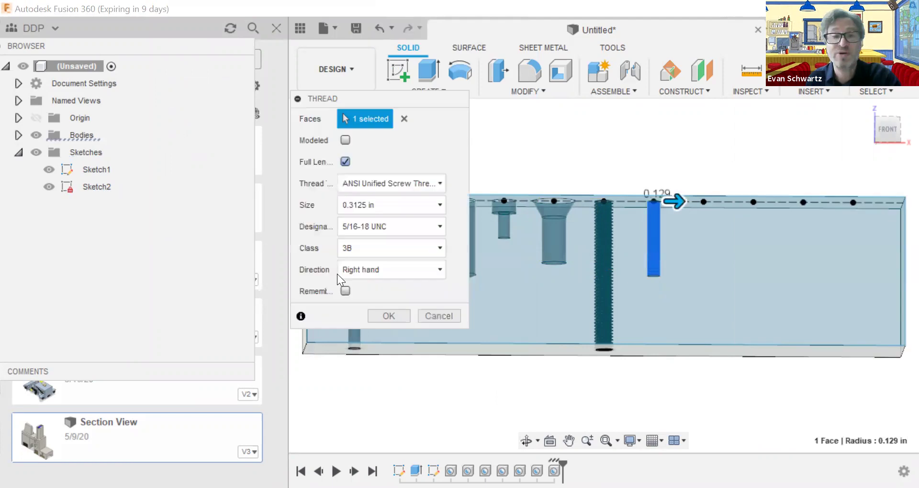
click(344, 140)
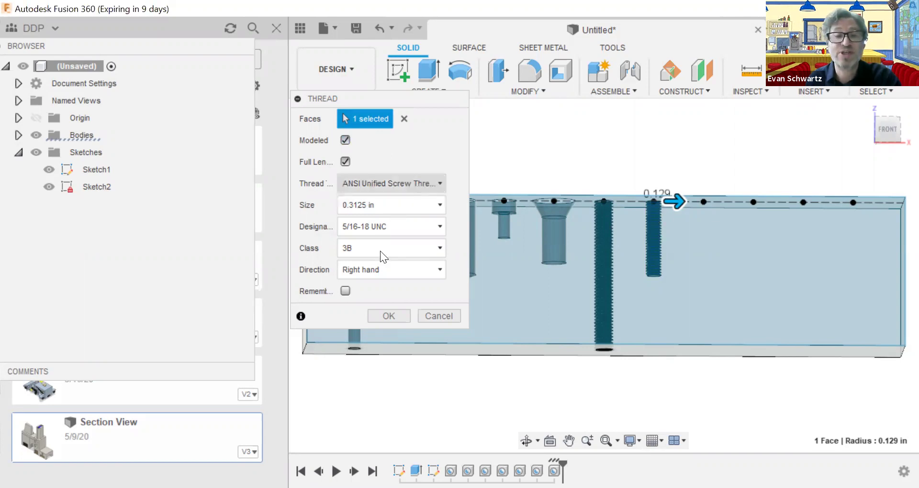
click(364, 205)
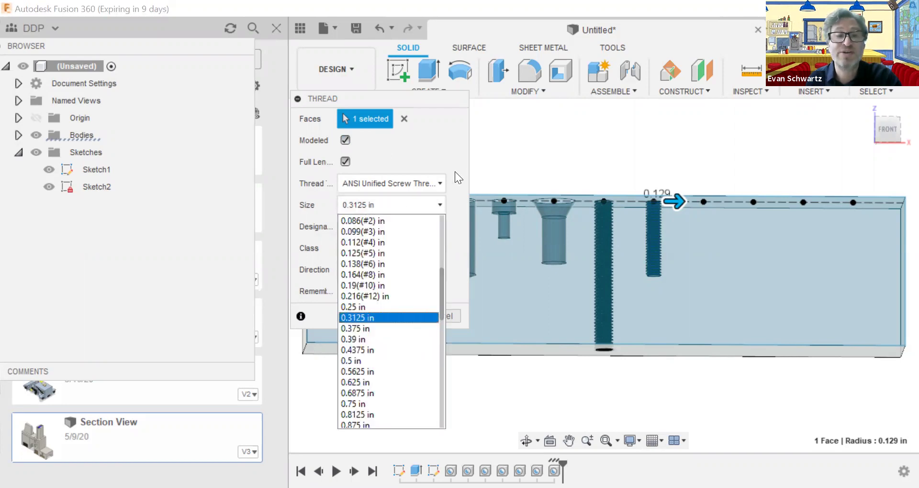
key(Escape)
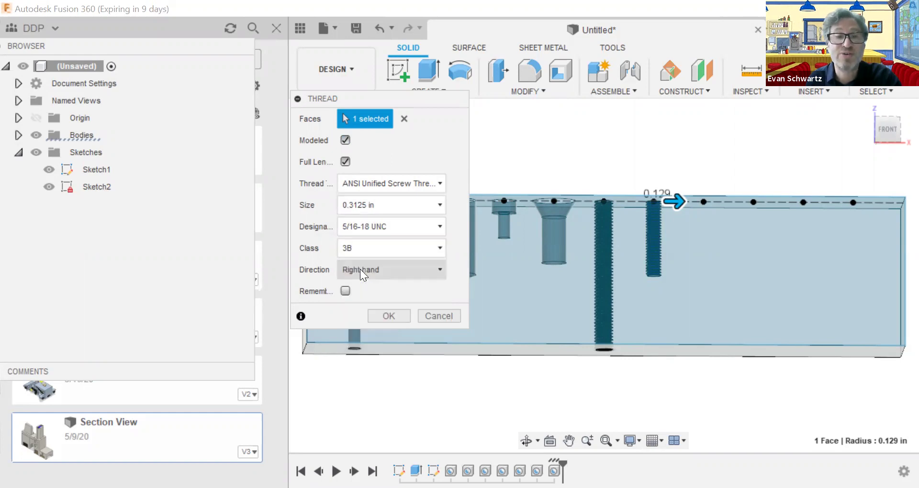
click(360, 269)
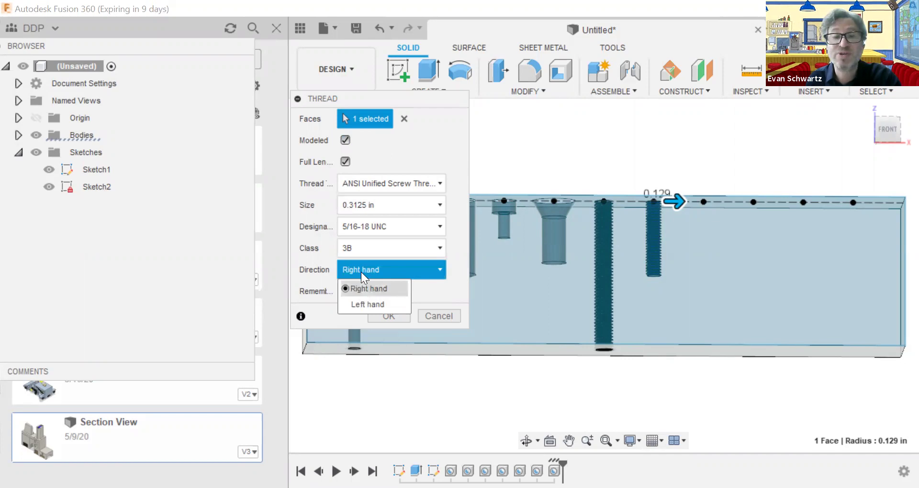
click(385, 204)
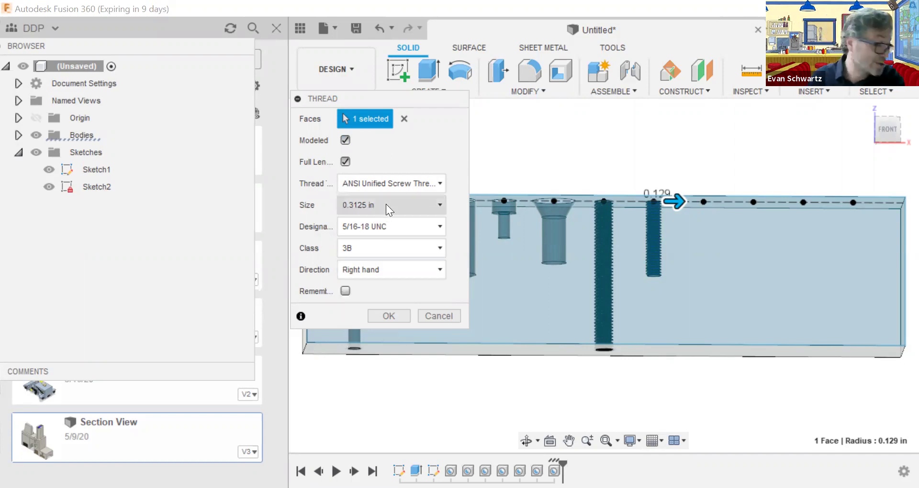
click(386, 204)
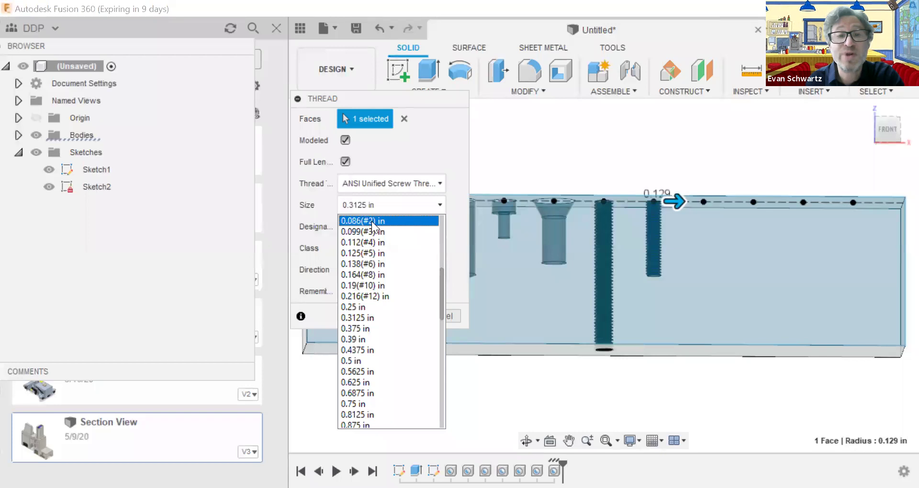
click(353, 328)
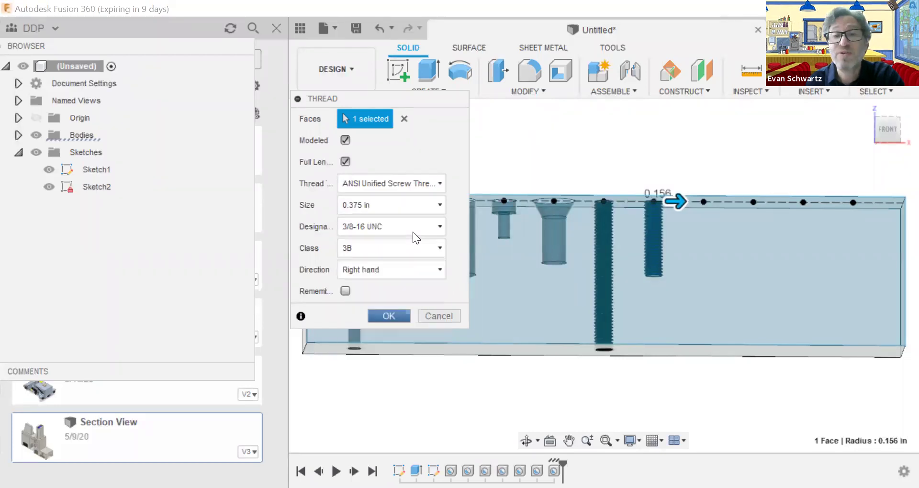
click(394, 248)
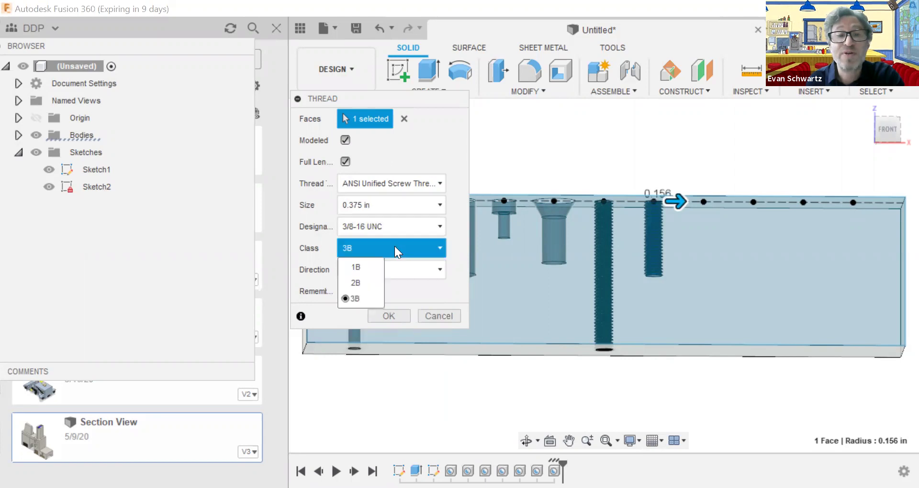
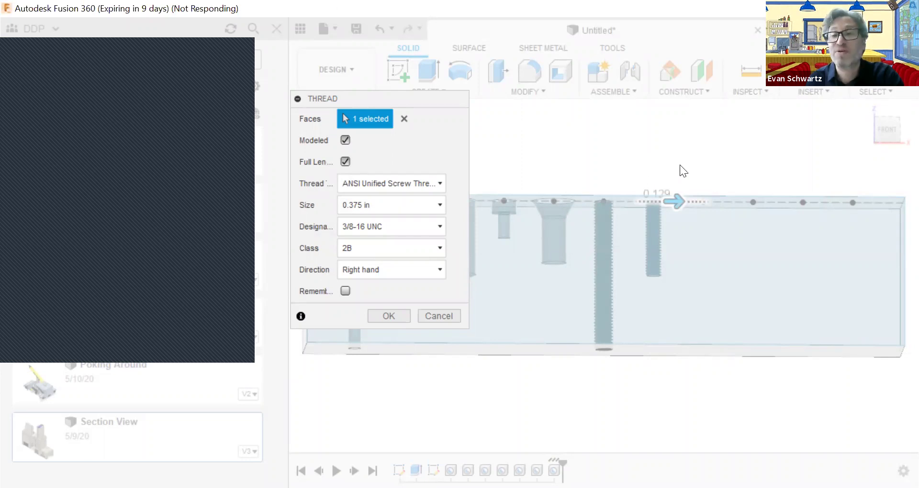
click(653, 197)
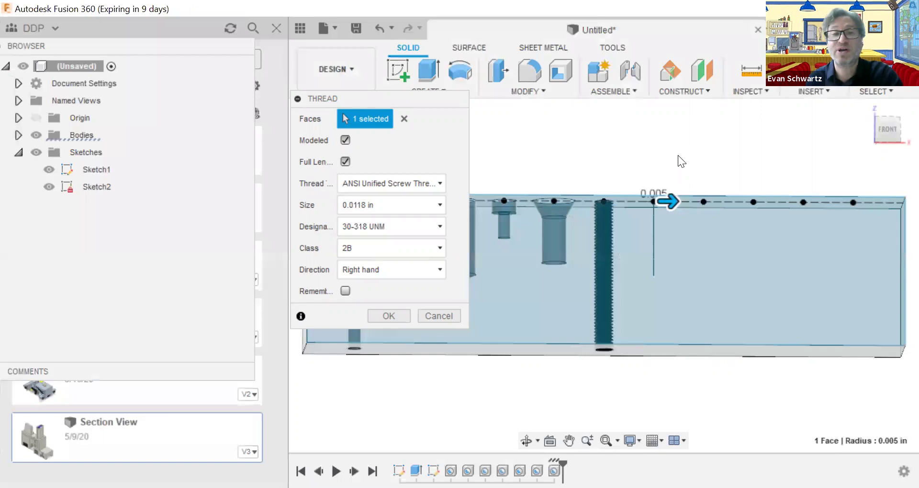
key(Escape)
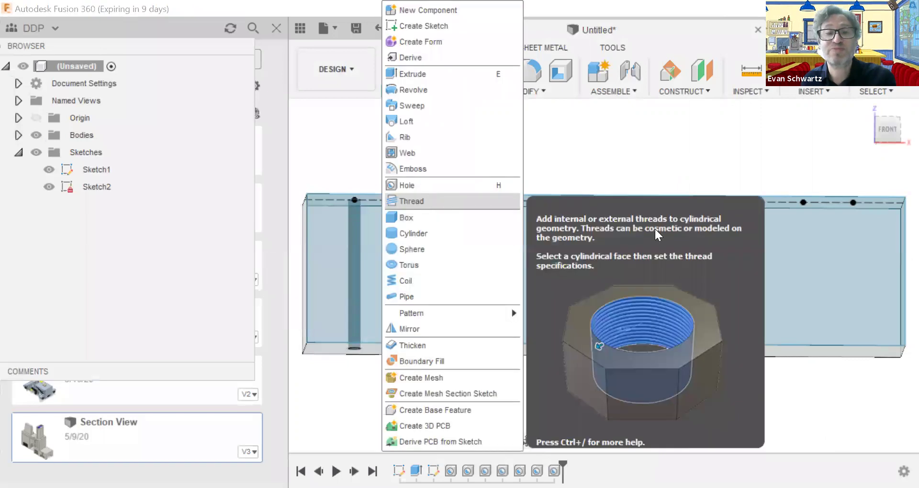
Start a modeled thread on the cylindrical face of the 1.50 in deep simple hole and review the available thread types
click(677, 161)
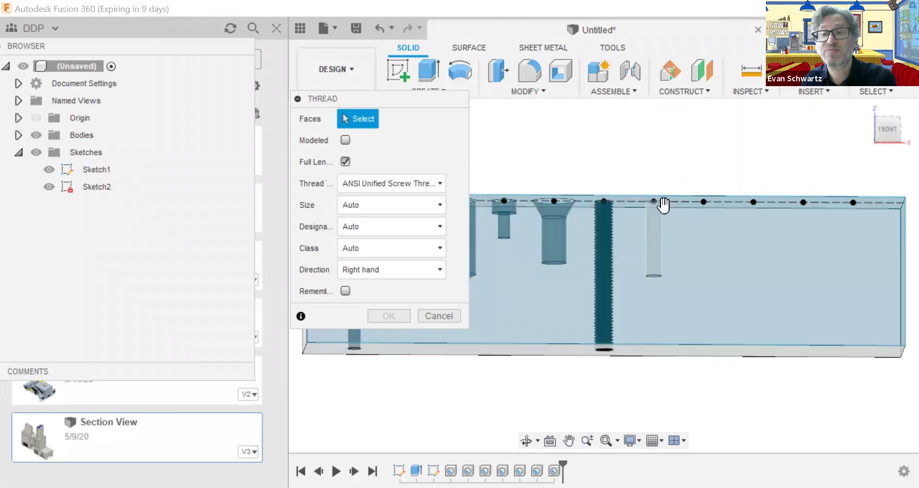
click(653, 221)
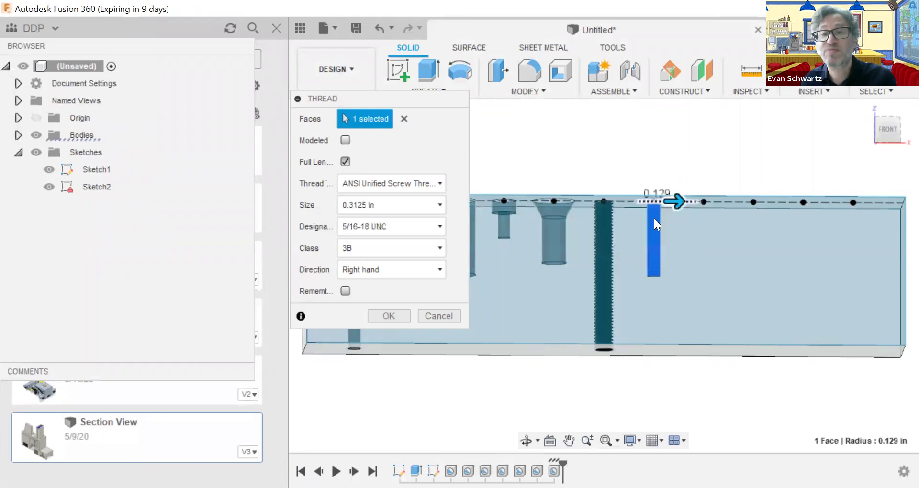
click(345, 139)
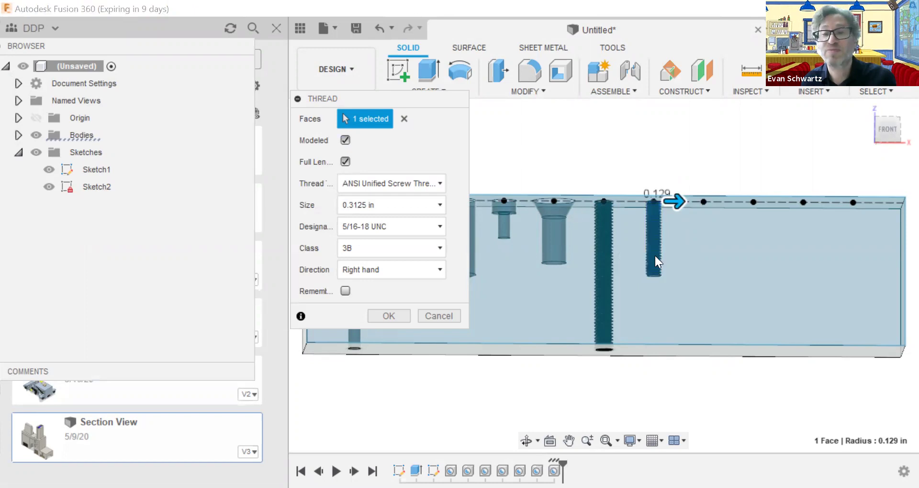
click(396, 183)
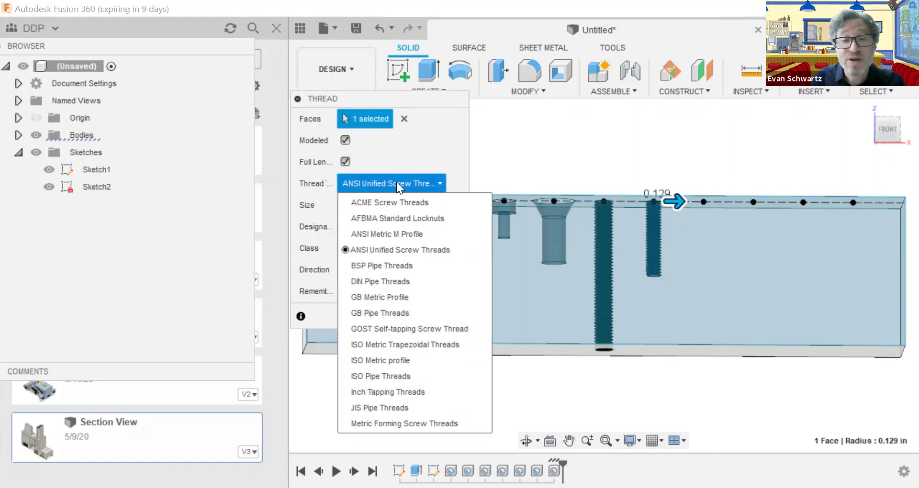
click(409, 160)
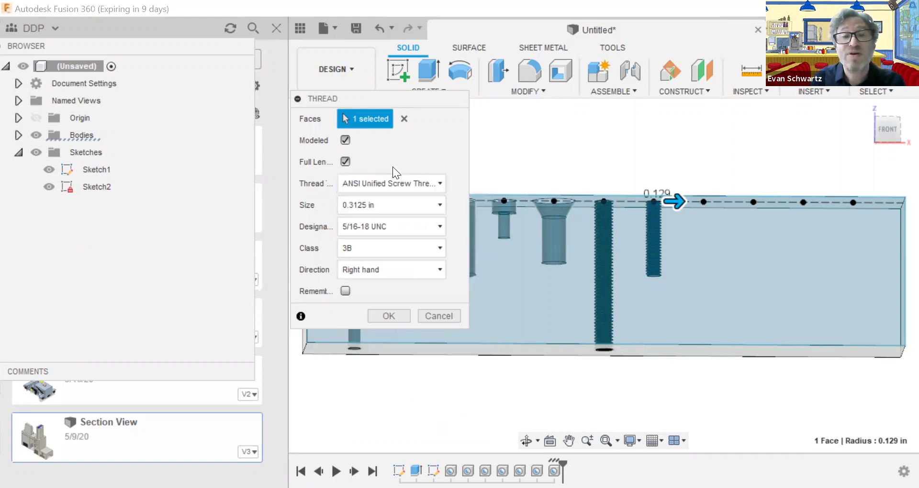
Set the thread size to 0.375 in with designation 3/8-16 UNC, class 2B, and have the size remembered
click(360, 206)
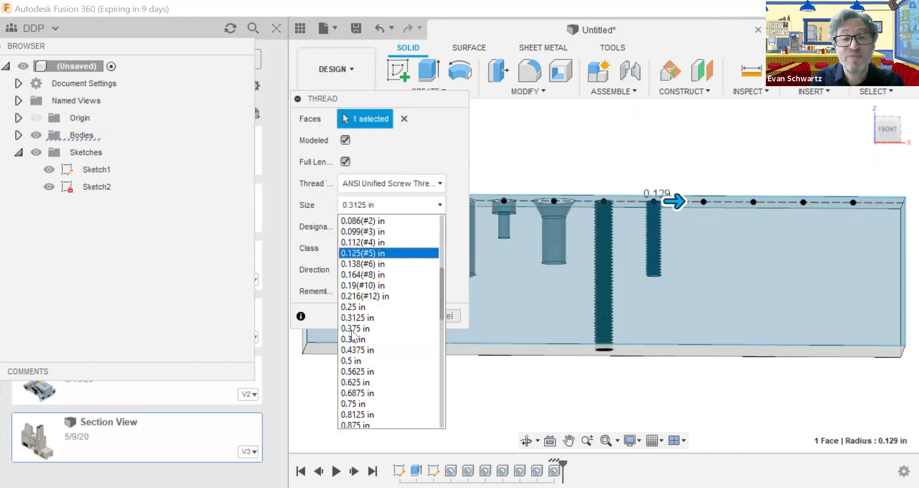
click(351, 328)
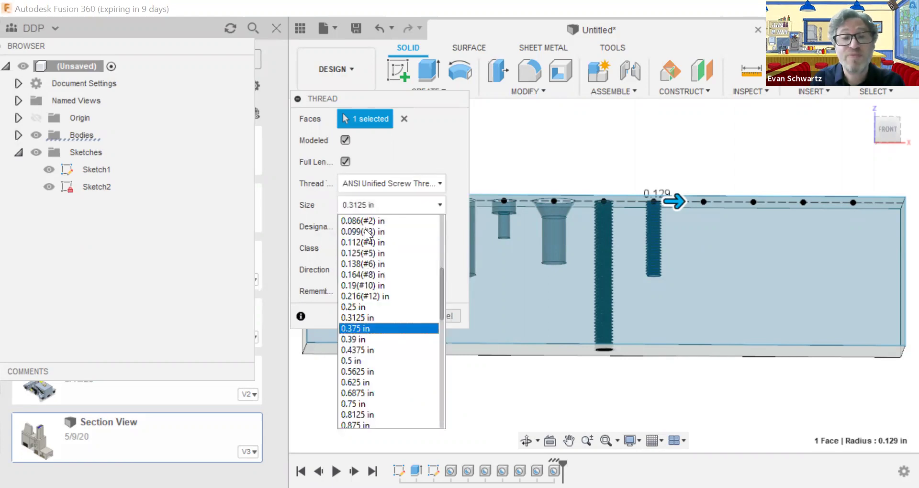
click(364, 249)
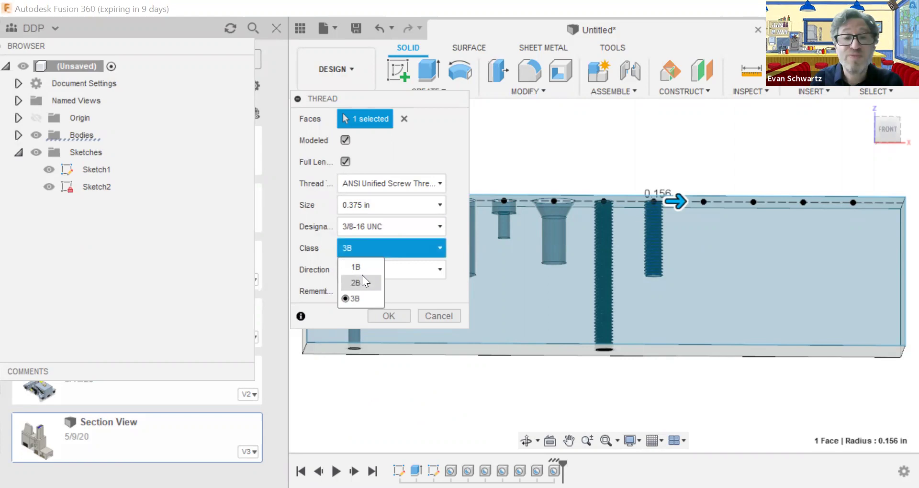
click(362, 277)
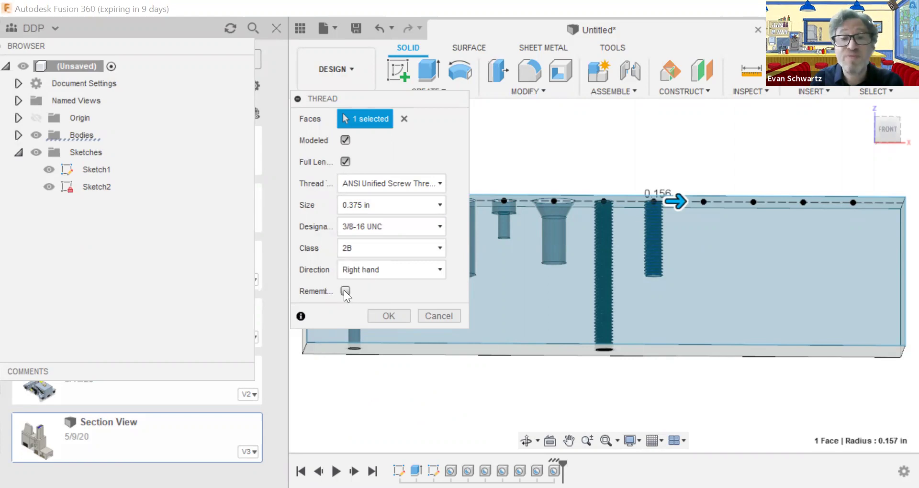
click(376, 294)
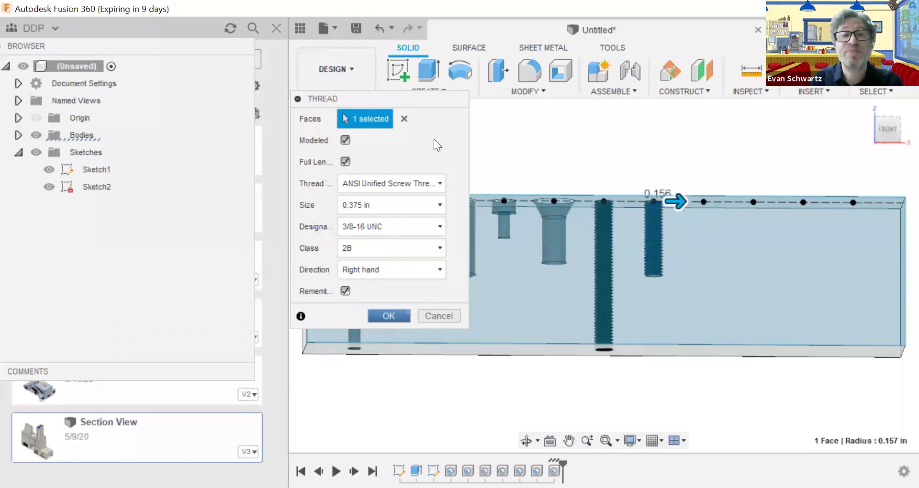
Switch the thread from full to partial length and try starting offsets of 0.50 in and 0.750 in
click(345, 162)
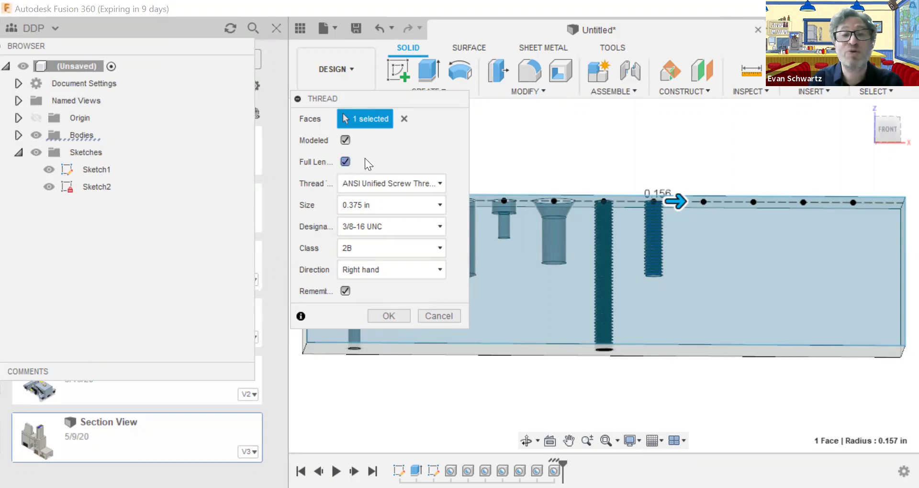
click(346, 162)
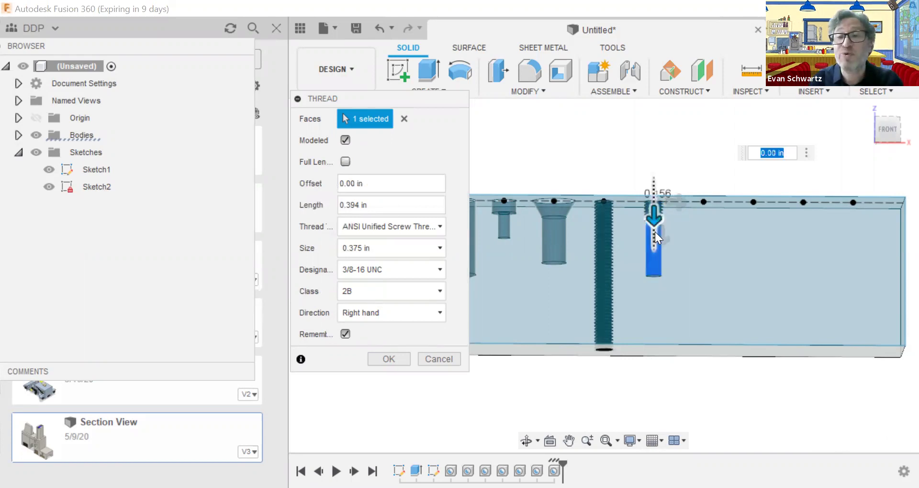
drag(655, 232, 769, 266)
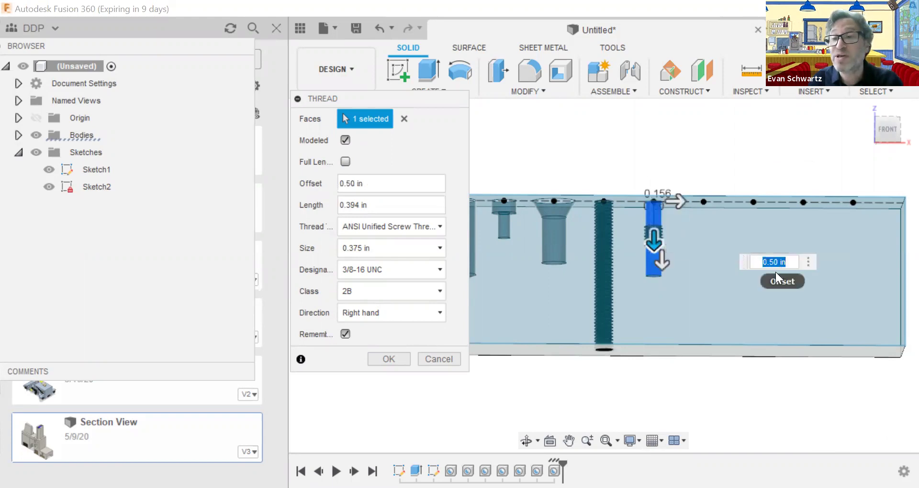
key(Left)
key(Right)
key(Right)
text(7)
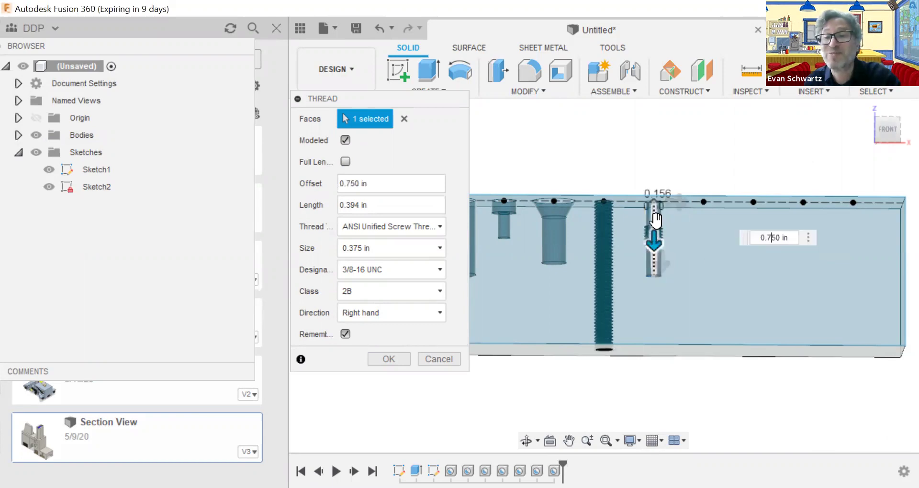
Return the thread's offset to 0.00 in so that it starts at the hole's opening
drag(655, 234, 656, 242)
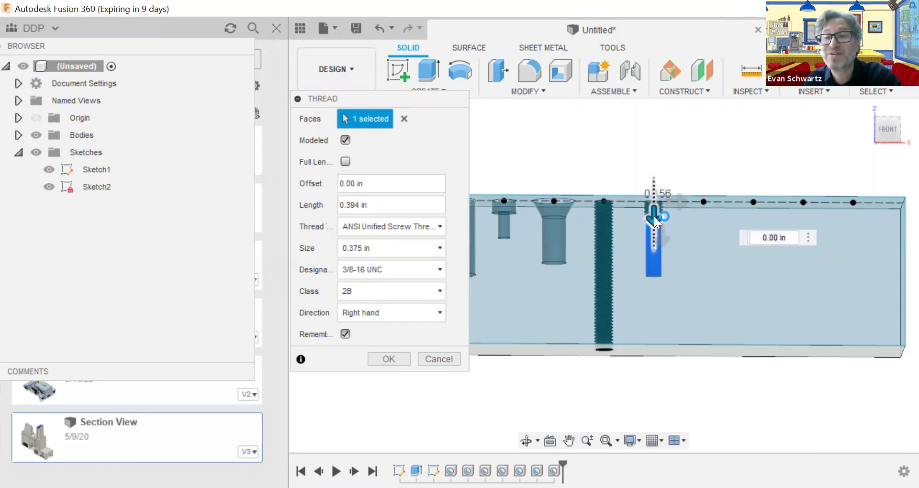
text(0.5)
key(Return)
drag(653, 216, 660, 236)
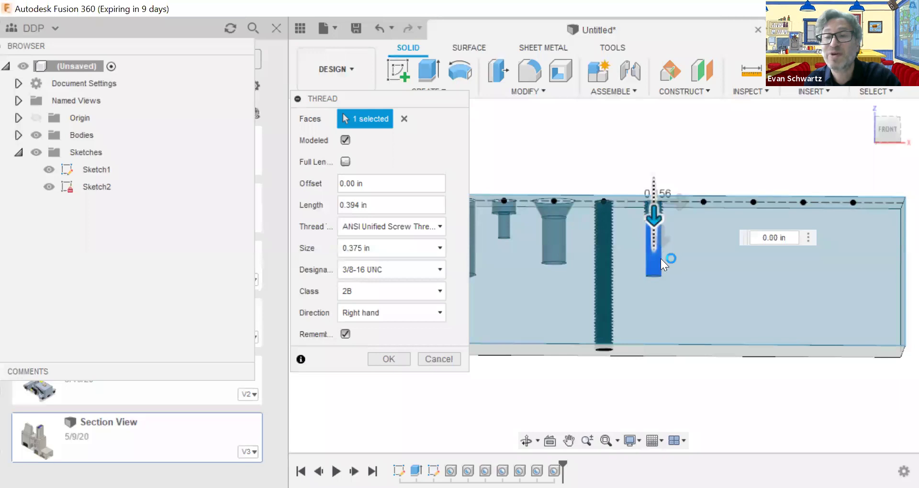
Try a thread length of 1.00 in, settle on 0.75 in, and create the thread
key(Tab)
text(1)
key(Return)
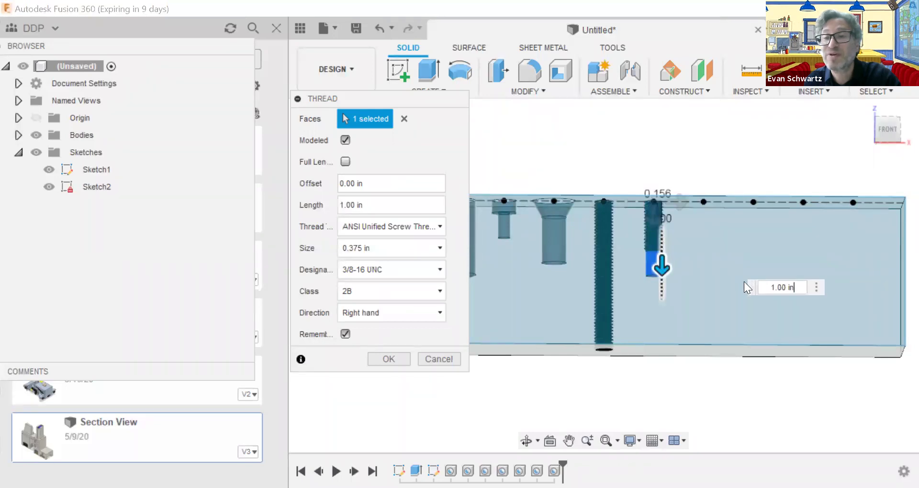
double_click(779, 286)
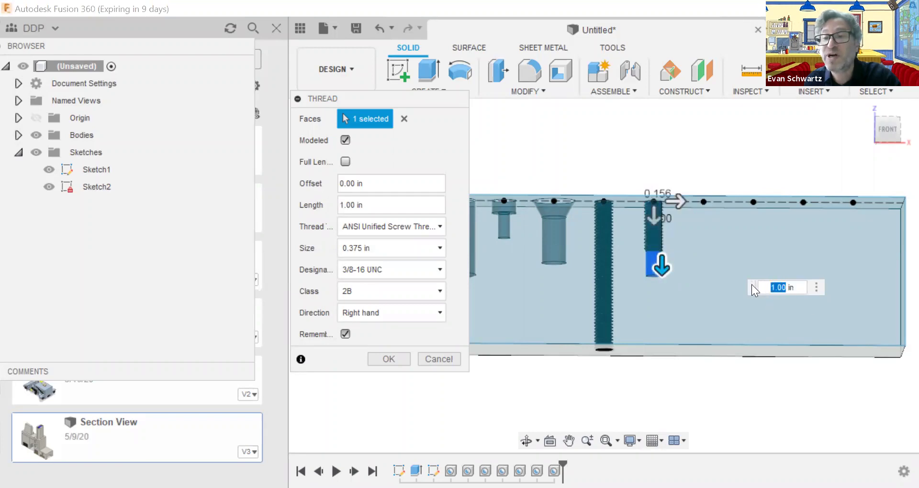
text(.75)
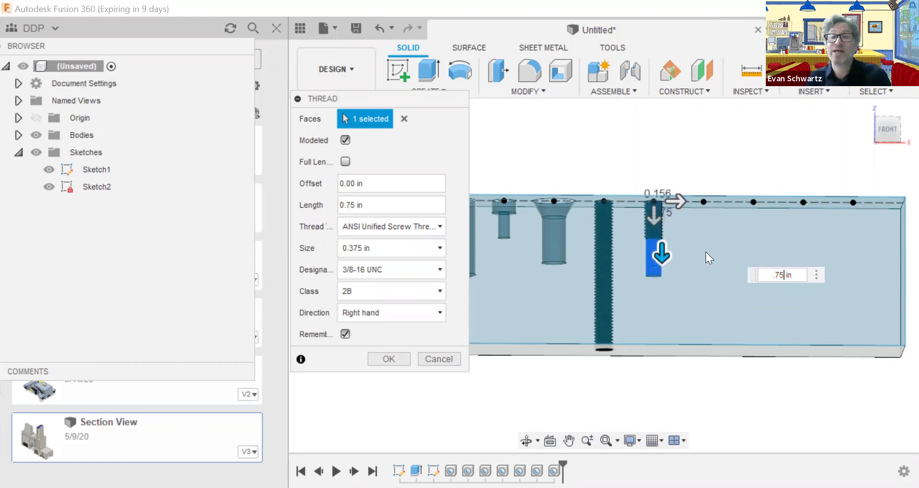
key(Return)
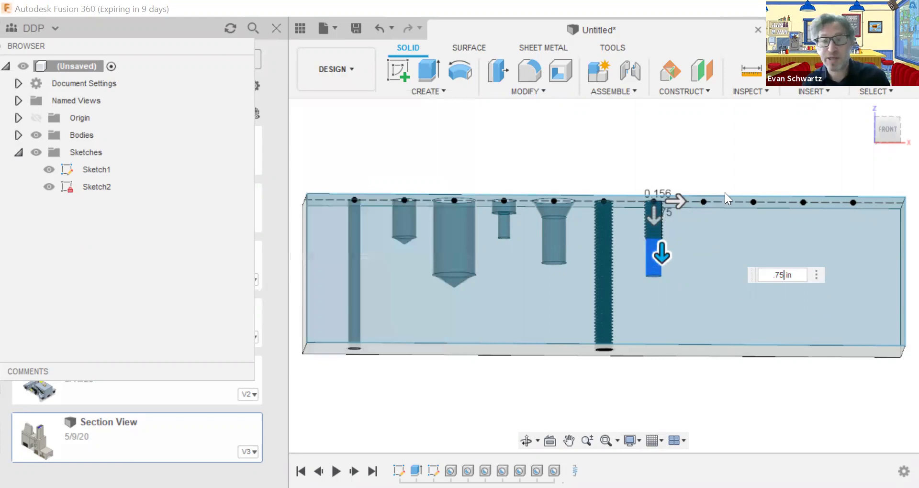
key(Return)
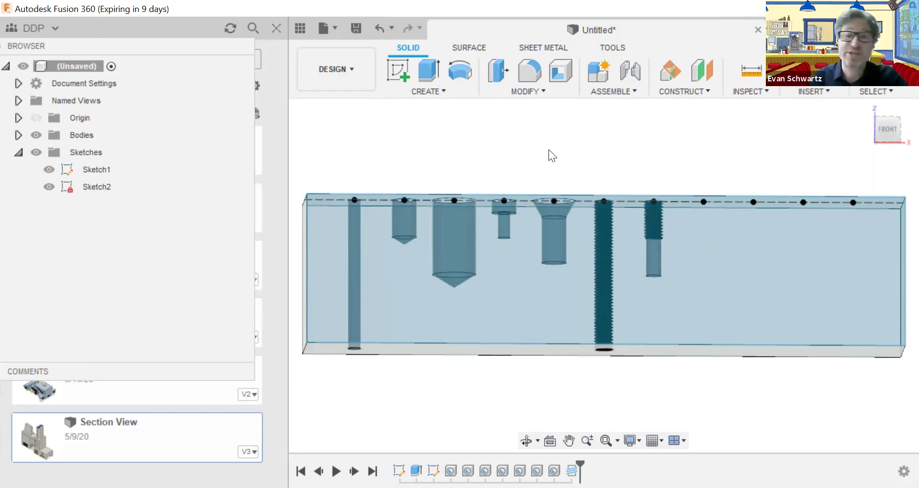
Place a counterbored hole with an angled drill point on the first free sketch point beside the partially threaded hole
key(h)
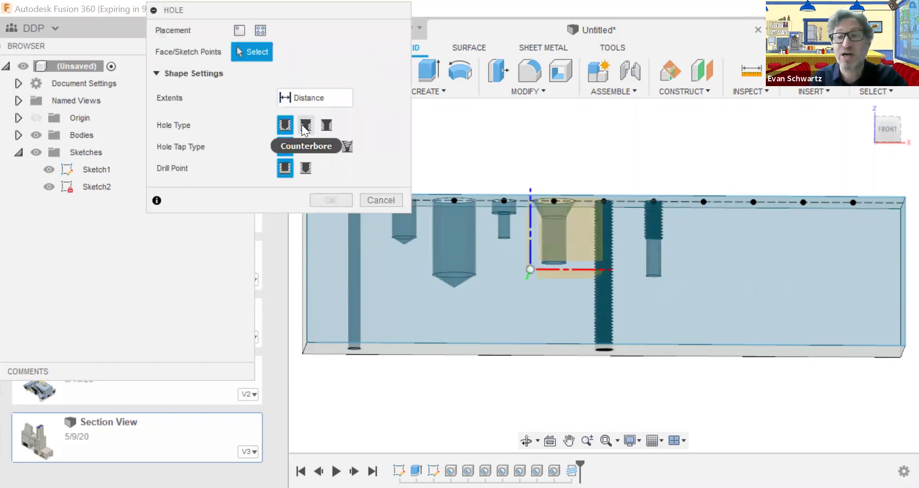
click(703, 201)
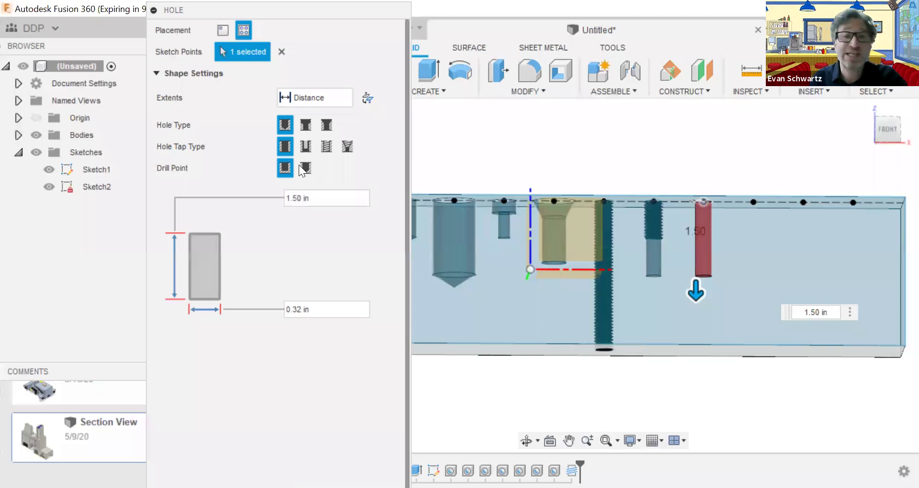
click(305, 125)
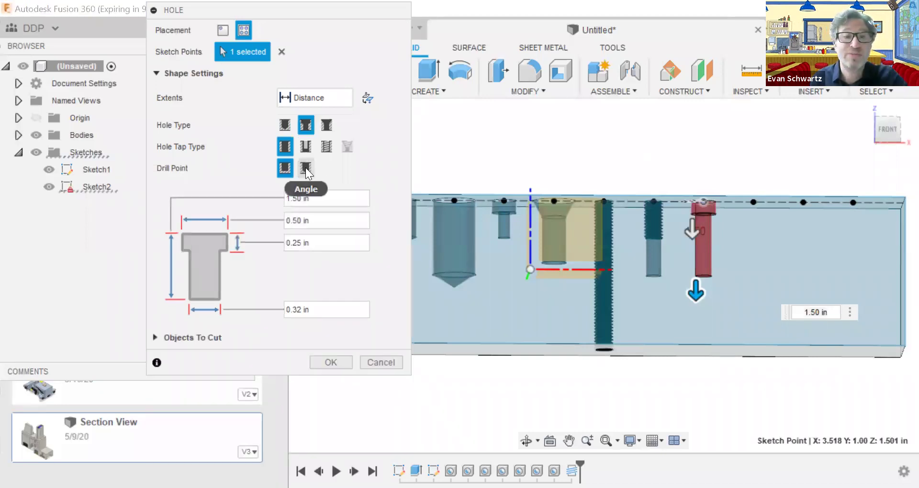
click(305, 168)
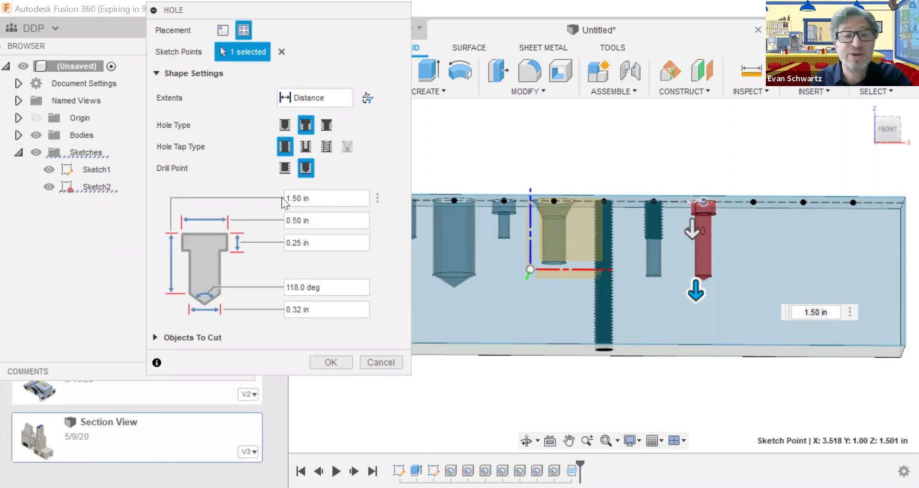
Try a depth of 0.75 in for the counterbored hole, return it to 1.50 in, and widen the counterbore to 0.88 in
drag(285, 196, 289, 196)
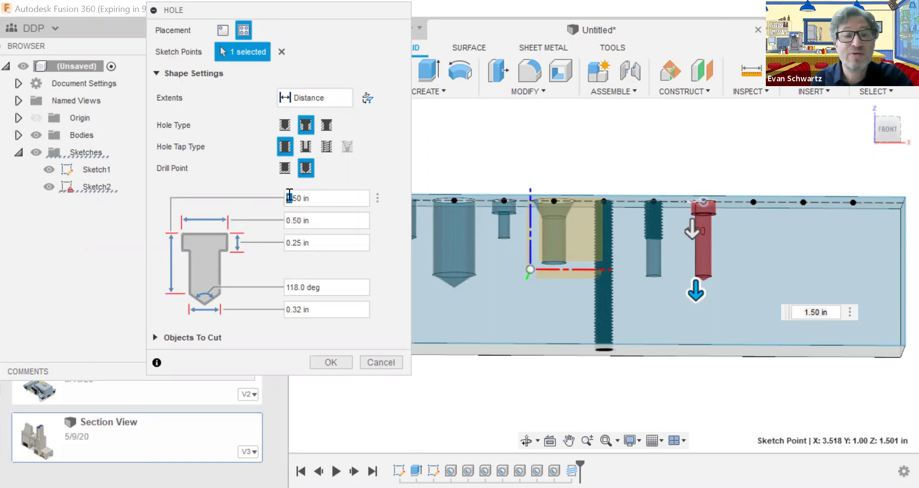
key(BackSpace)
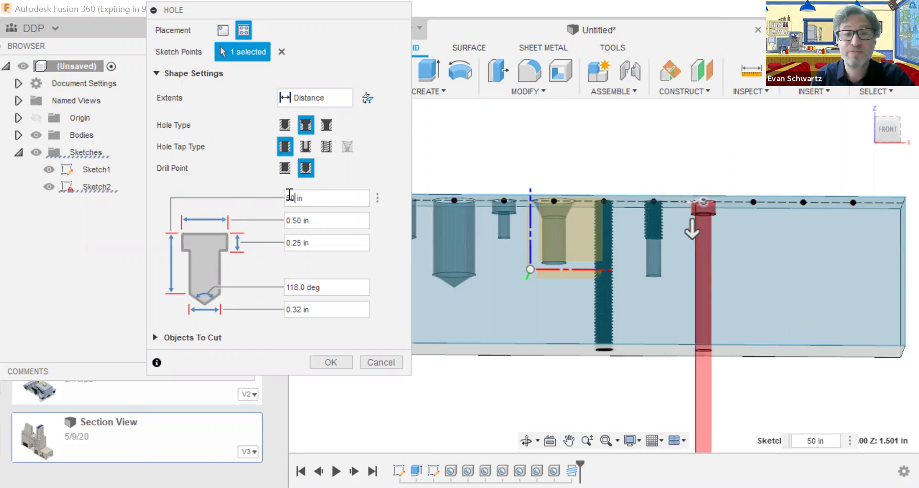
key(BackSpace)
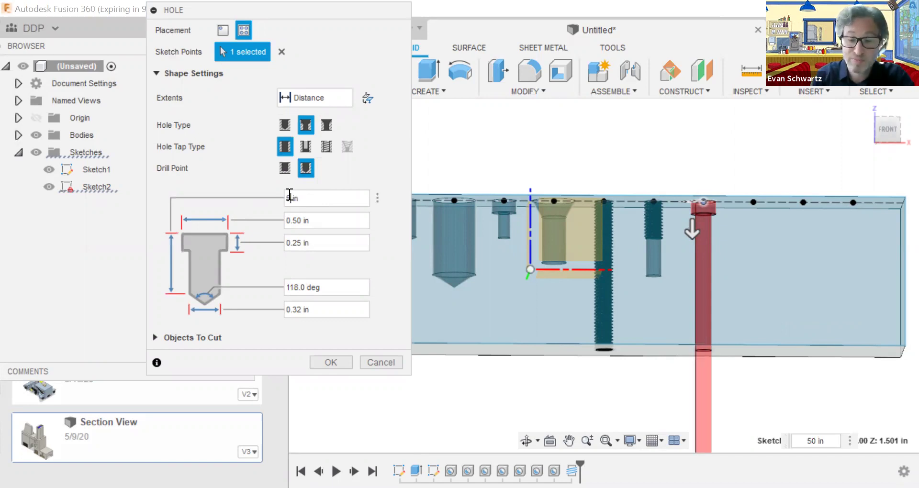
text(.7)
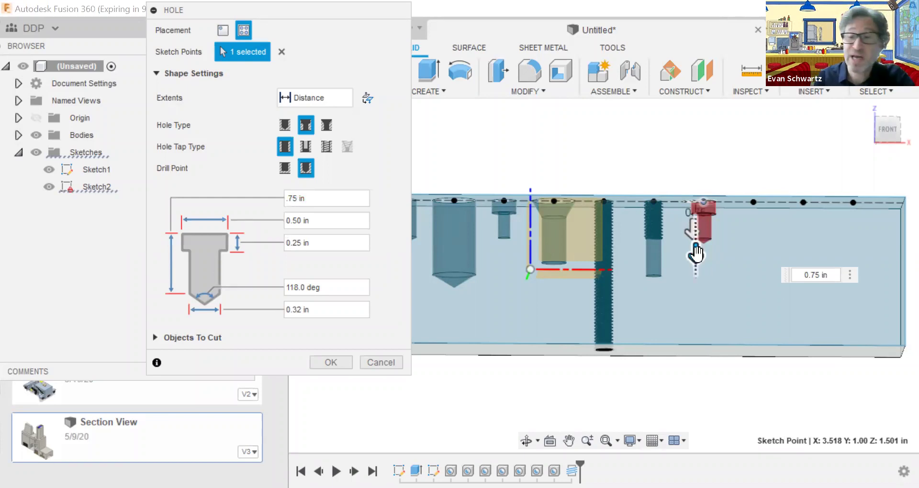
drag(696, 254, 695, 291)
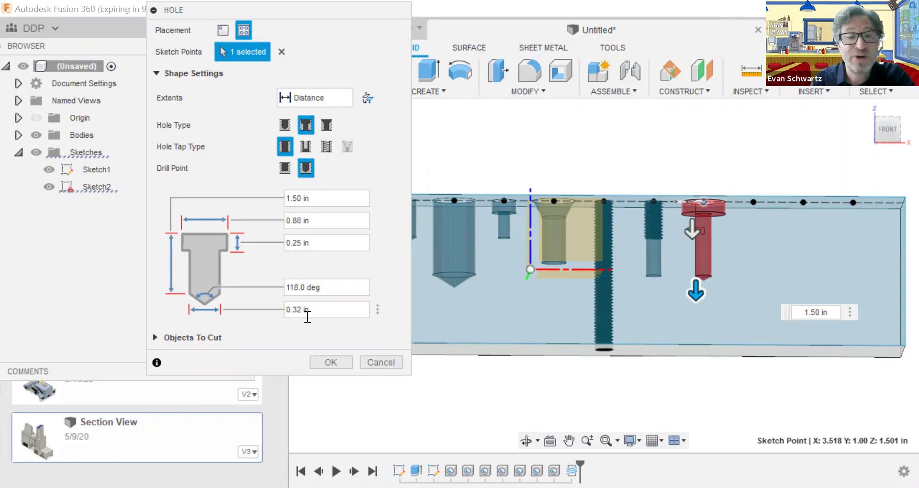
Set the counterbored hole's drilled diameter to 0.5 in and create the hole
key(BackSpace)
key(BackSpace)
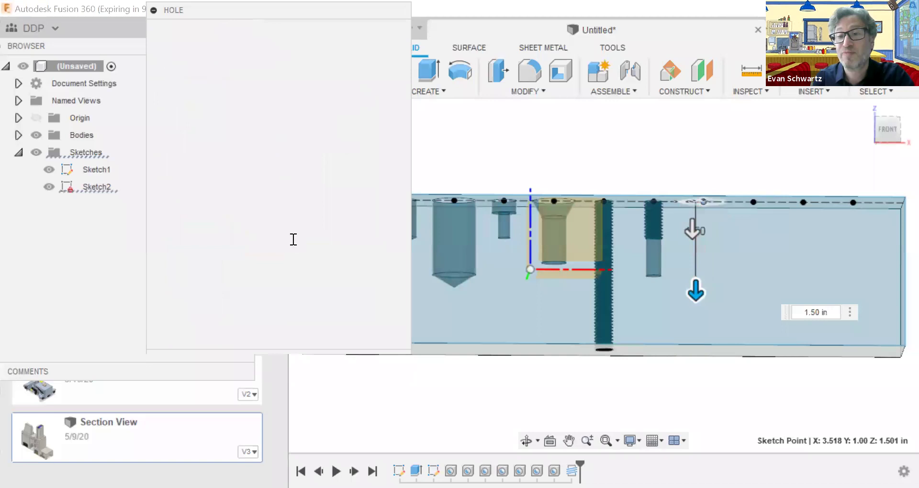
text(5)
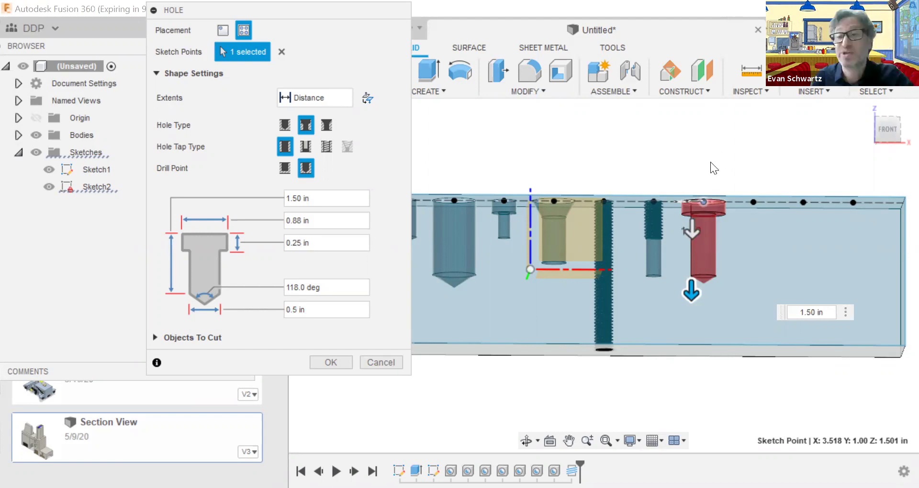
key(Return)
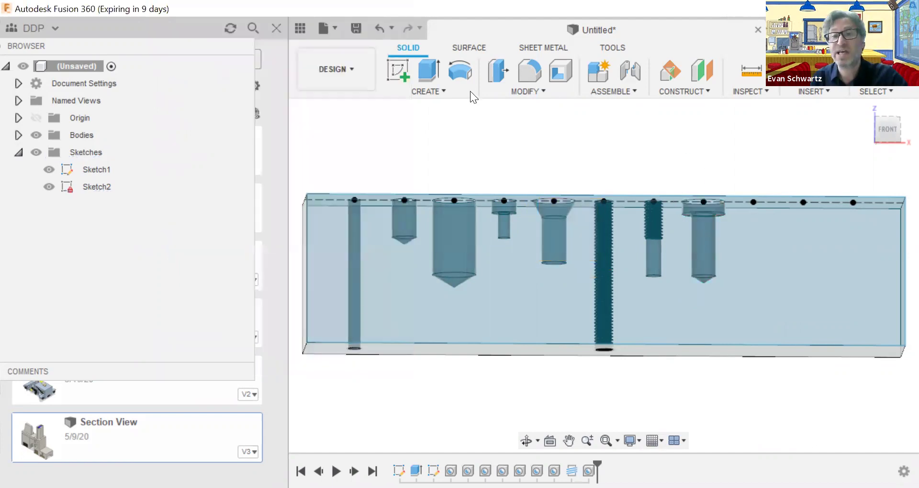
Add a modeled 3/8-16 UNC thread with 0.00 in offset and 0.50 in length to the drilled face below the counterbore
click(424, 94)
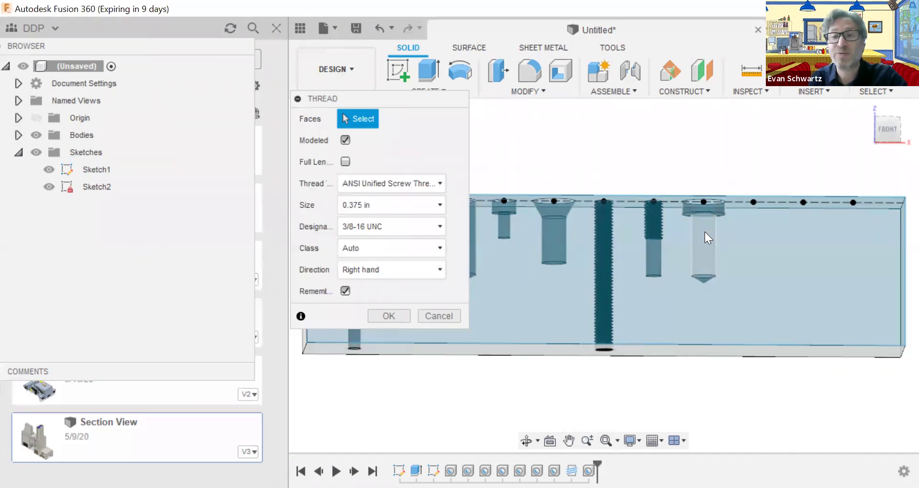
click(705, 231)
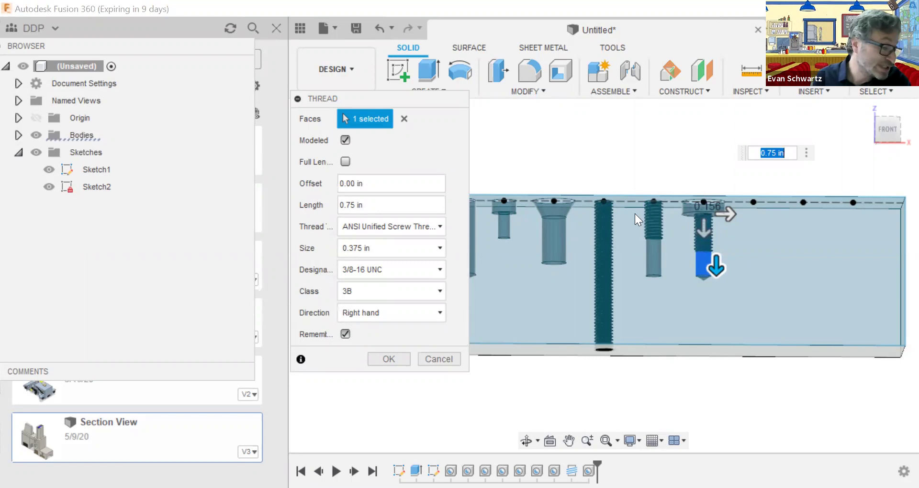
click(705, 218)
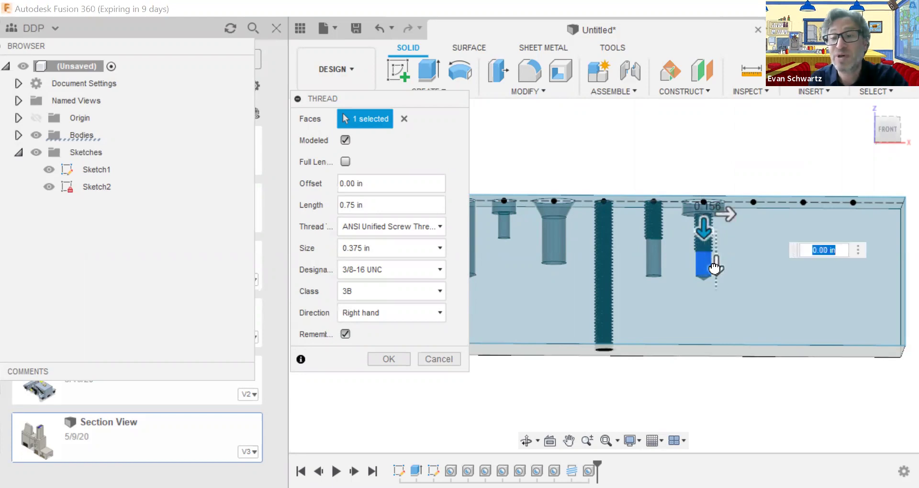
click(714, 245)
drag(712, 243, 822, 249)
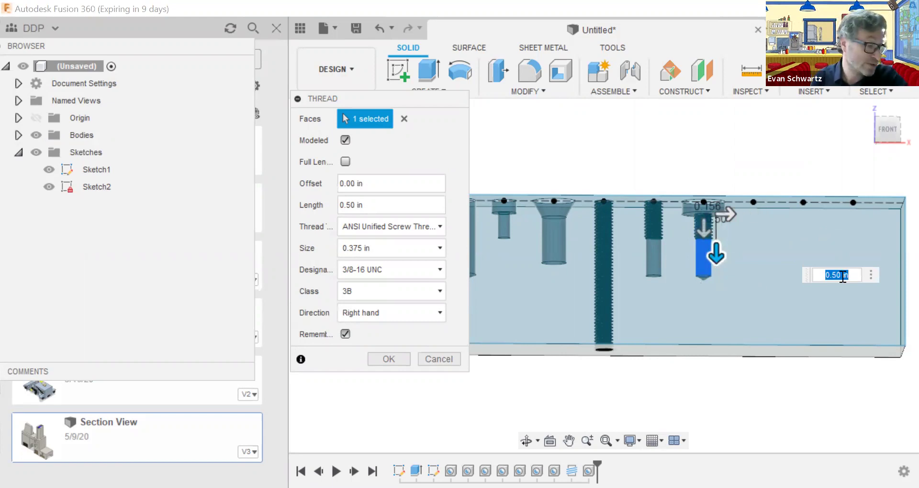
key(Return)
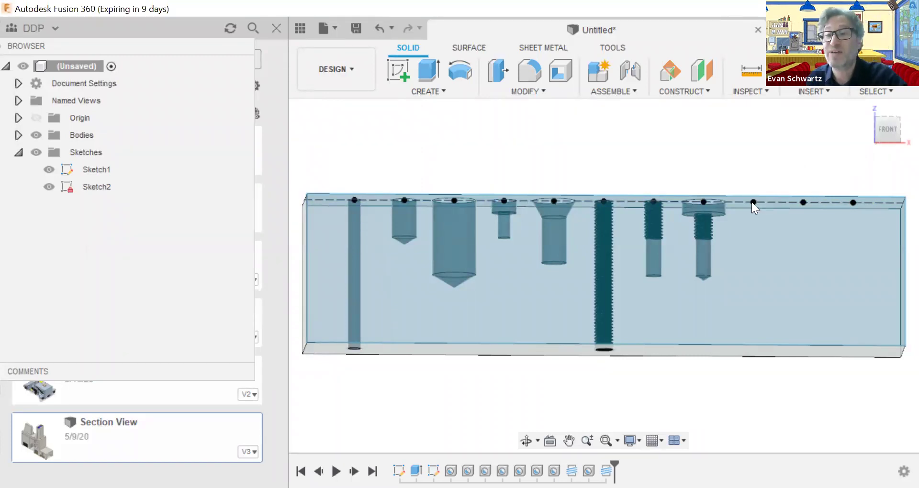
Start a simple hole with an angled drill point on the first free sketch point beside the threaded counterbored hole
key(h)
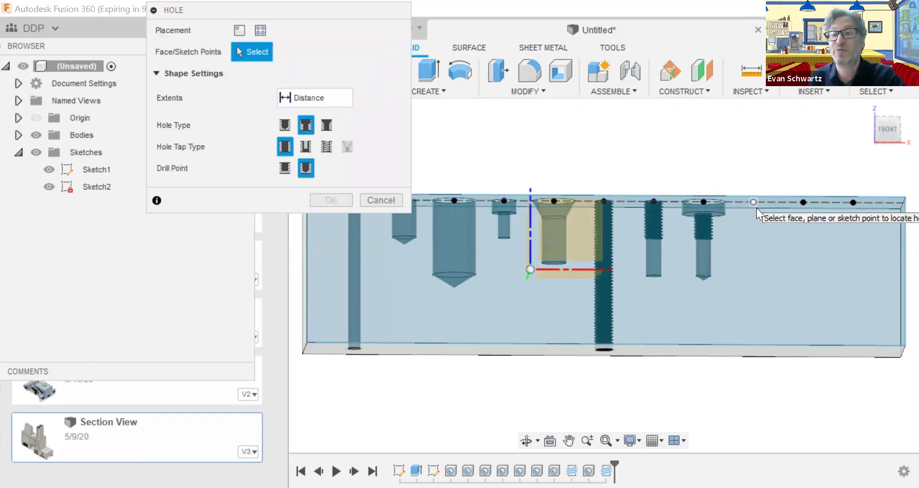
click(752, 202)
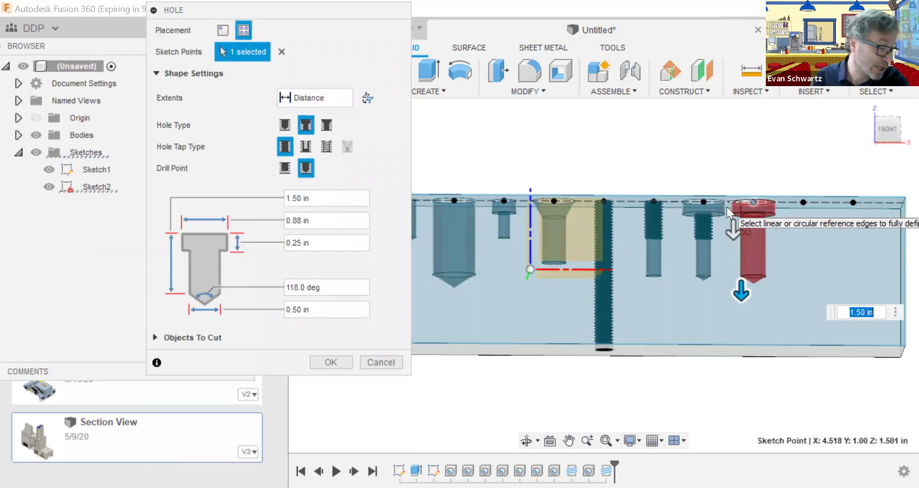
click(285, 125)
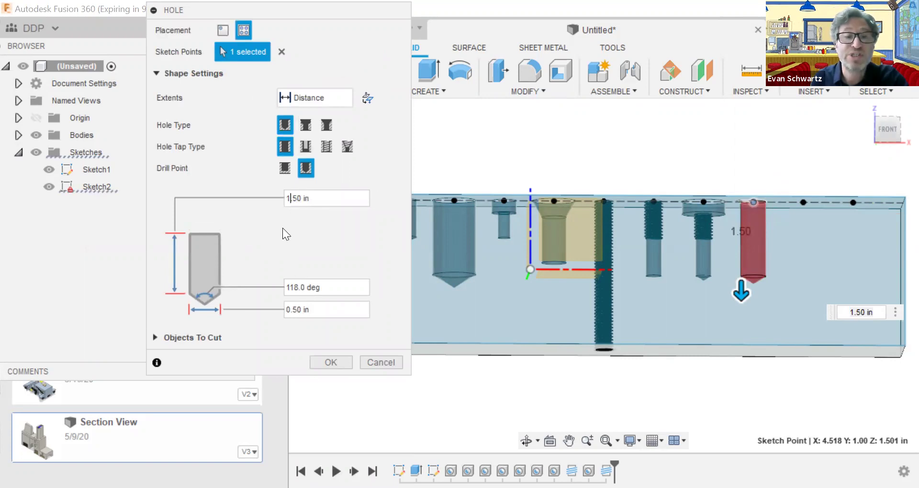
Set the new simple hole's depth to 2.50 in and its diameter to 0.39 in
key(BackSpace)
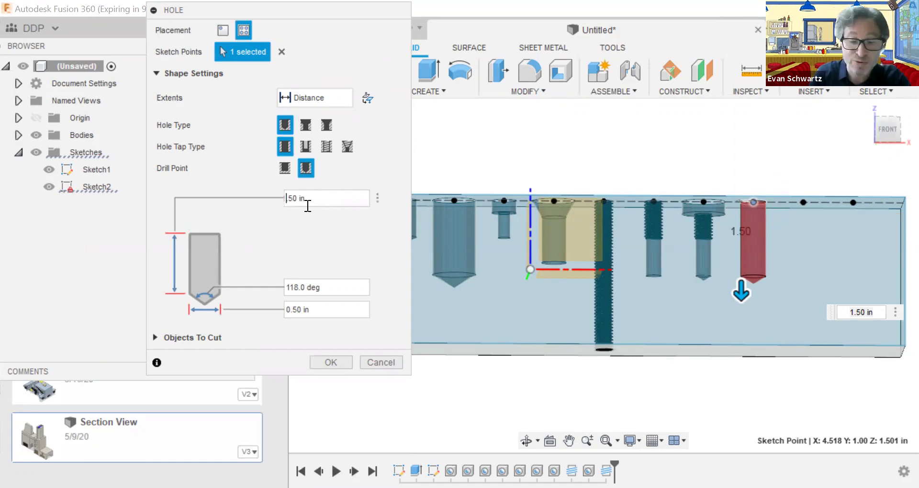
text(2)
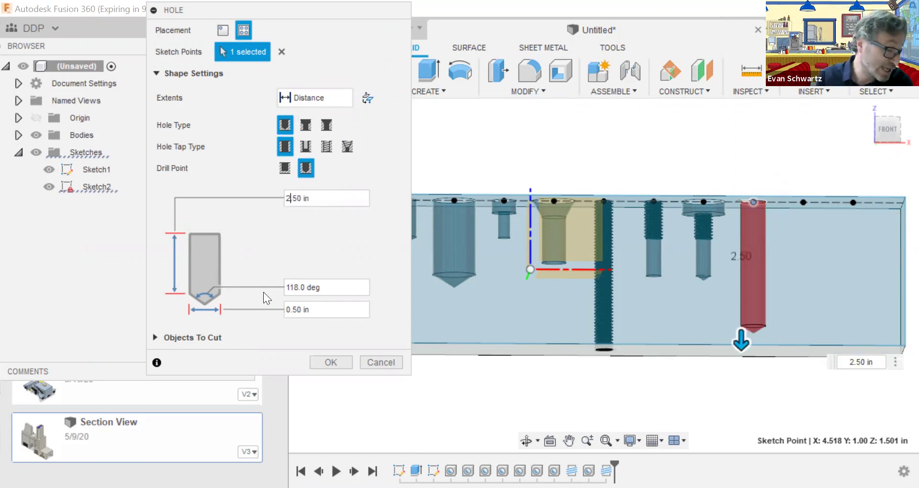
click(303, 315)
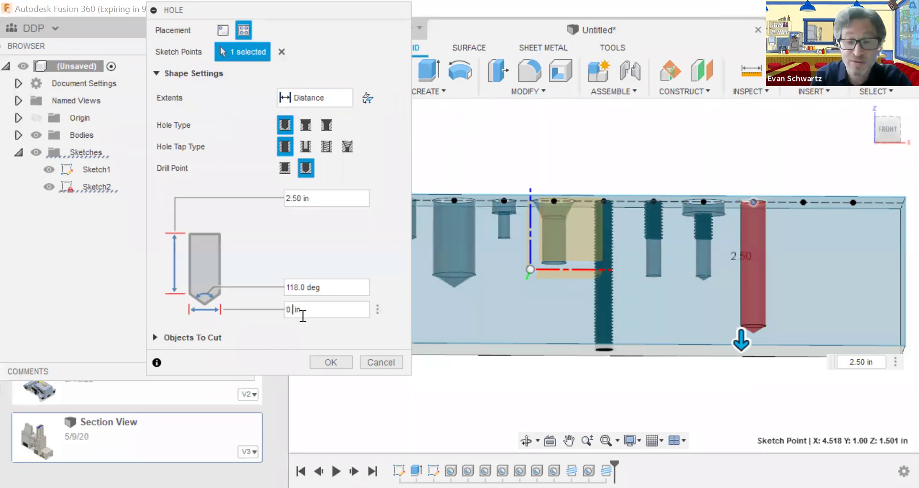
text(39)
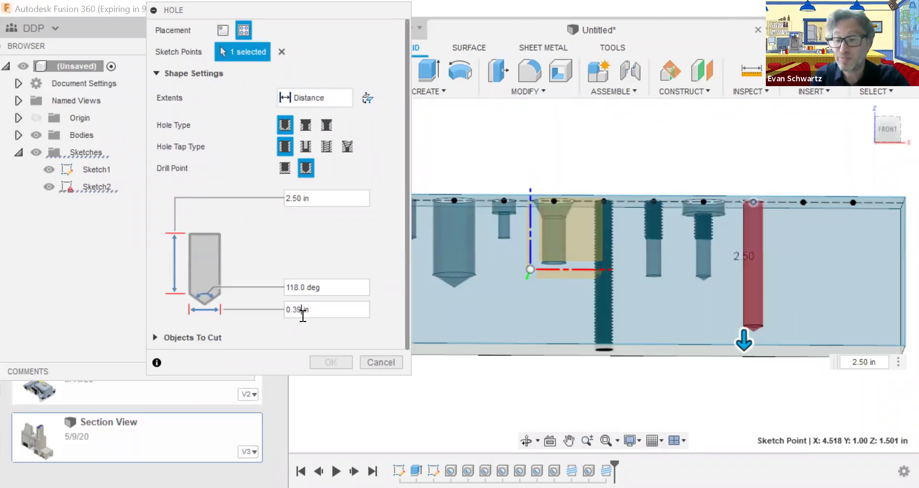
Create the 2.50 in deep simple hole and clear the selection
key(Return)
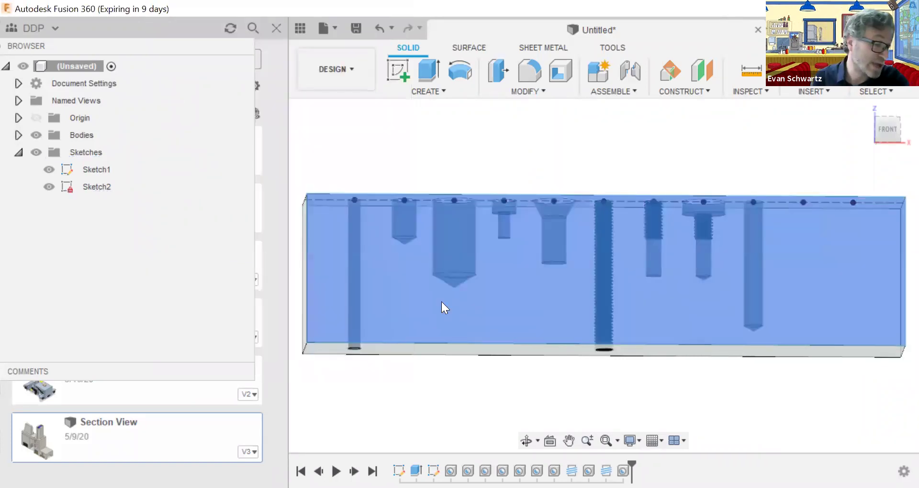
click(778, 165)
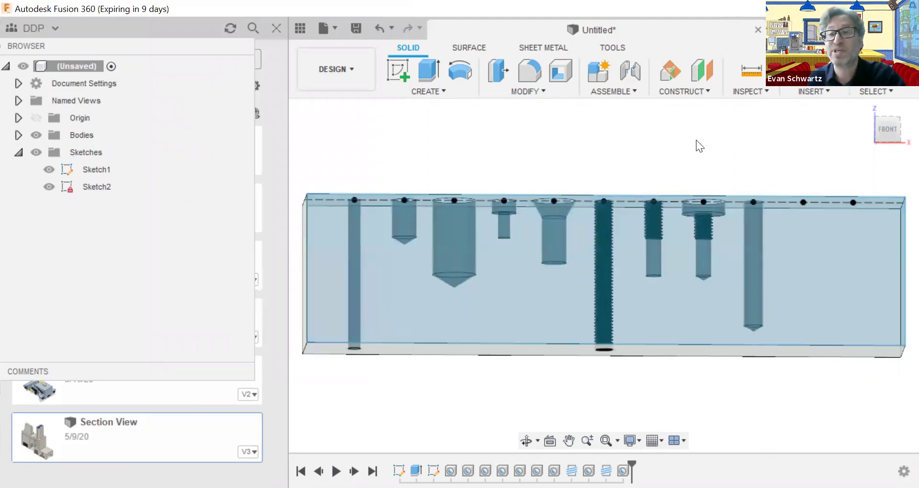
Create a countersunk hole with a flat drill point and All extents on the sketch point beside the deep simple hole
key(h)
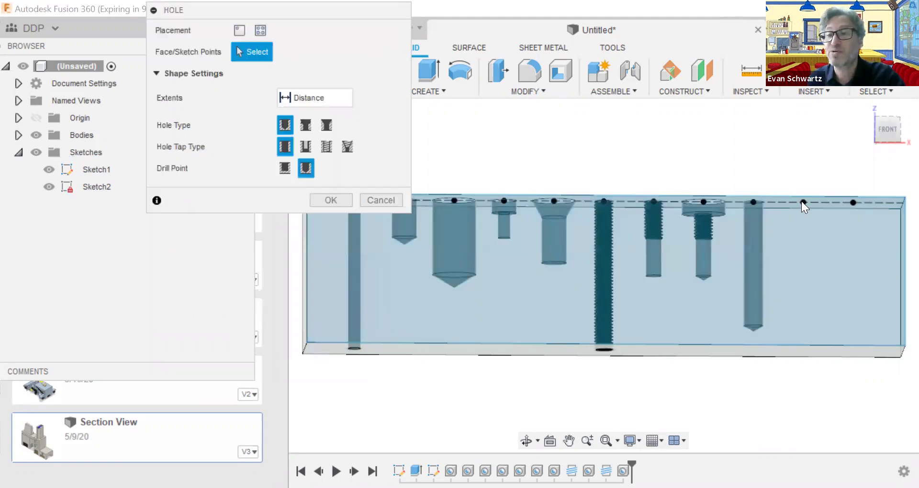
click(799, 202)
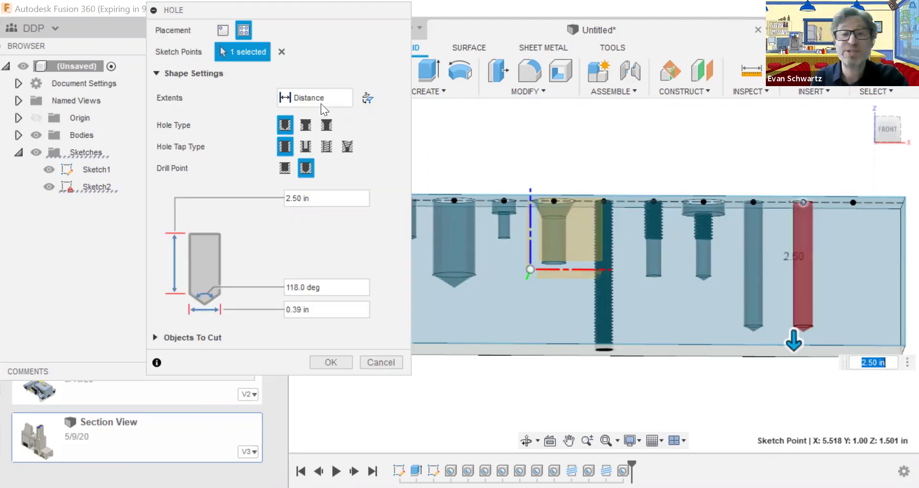
click(315, 98)
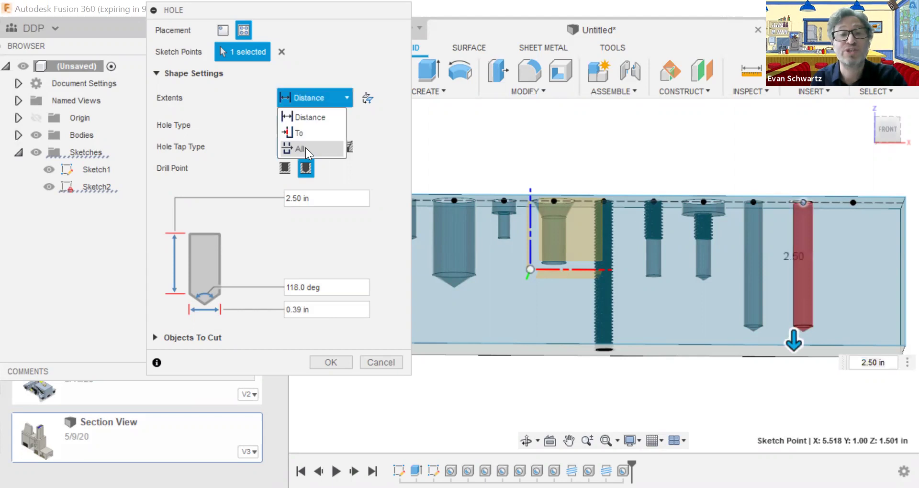
click(284, 168)
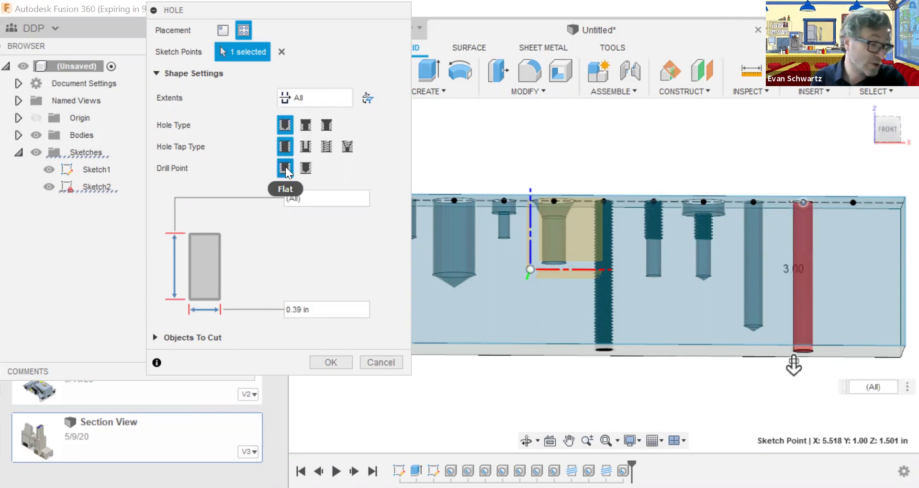
click(323, 123)
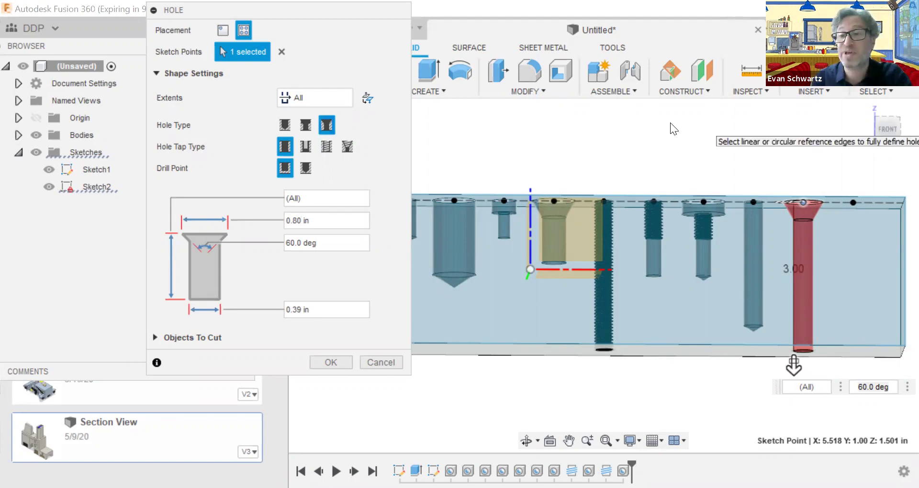
key(Return)
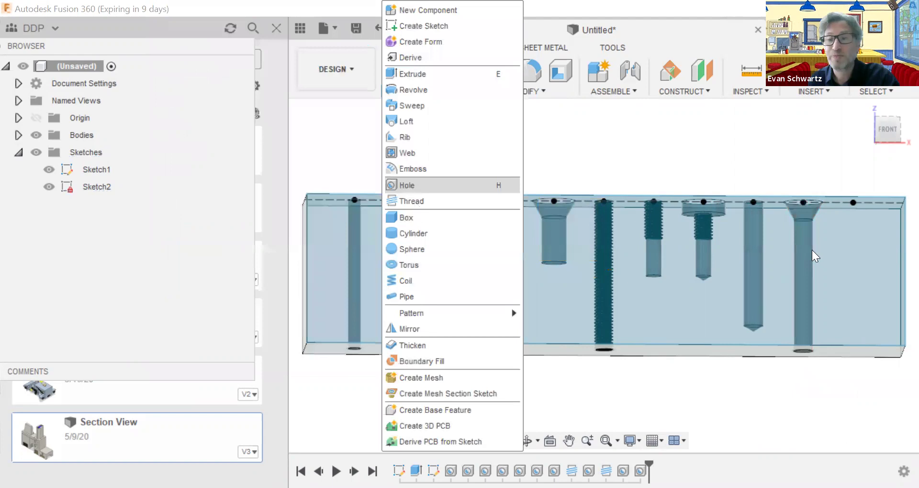
key(Escape)
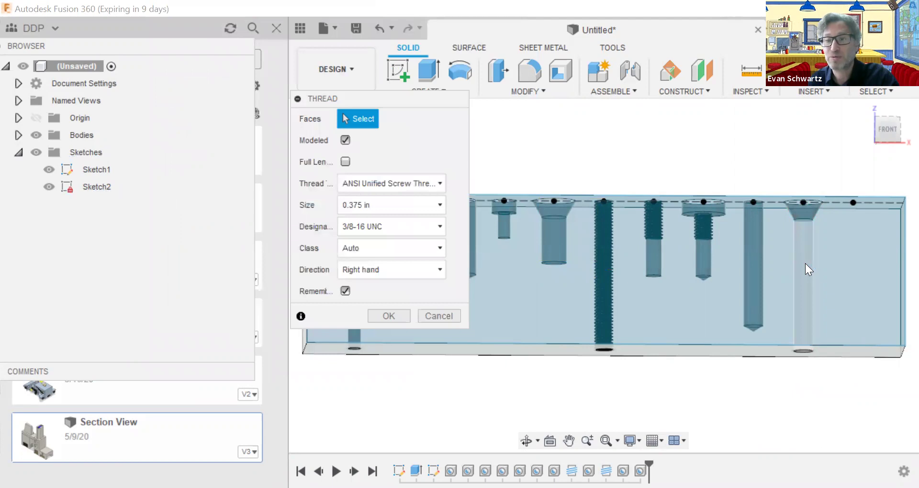
click(803, 232)
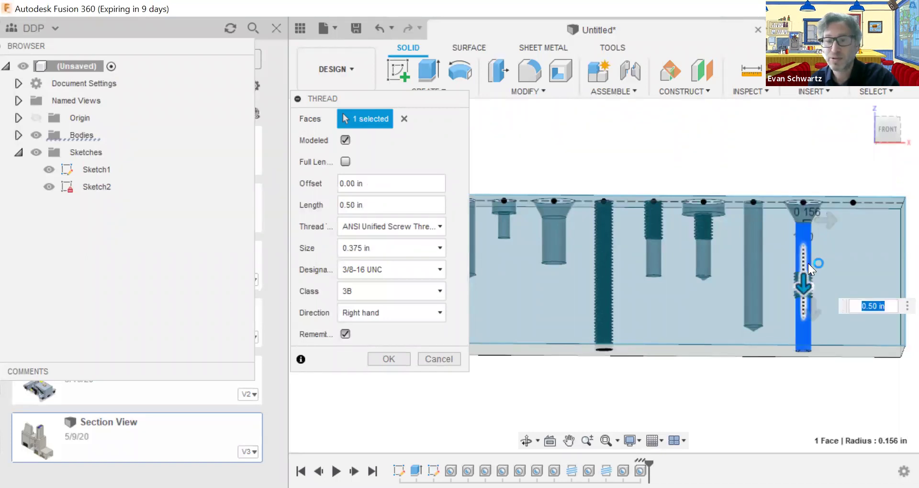
key(Return)
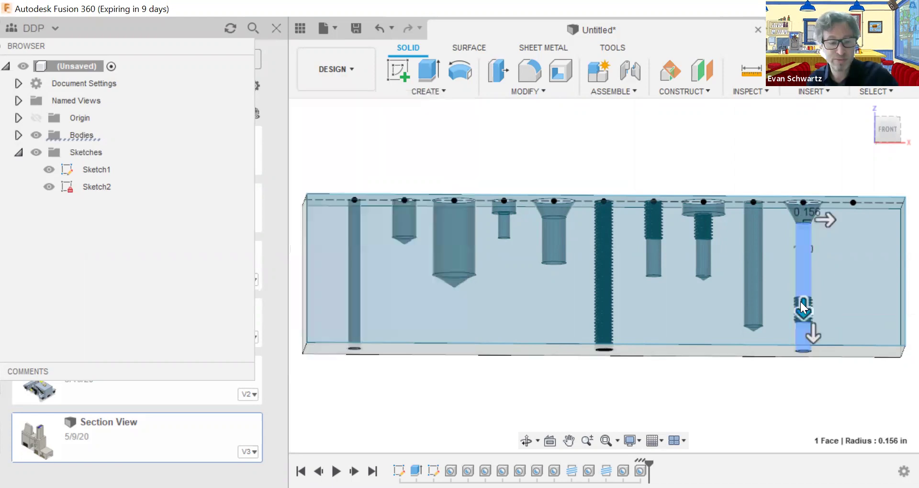
Add a modeled full-length 3/8-16 UNC thread to the cylindrical face below the new through hole's countersink
click(429, 91)
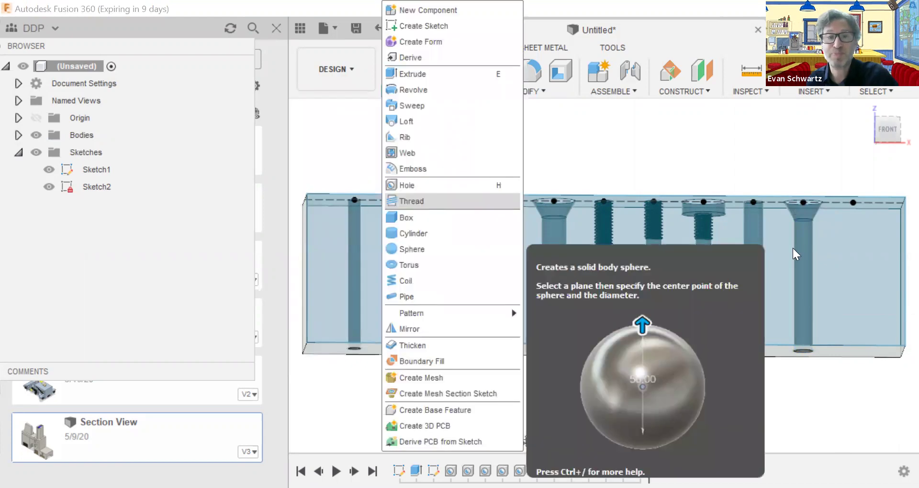
key(Escape)
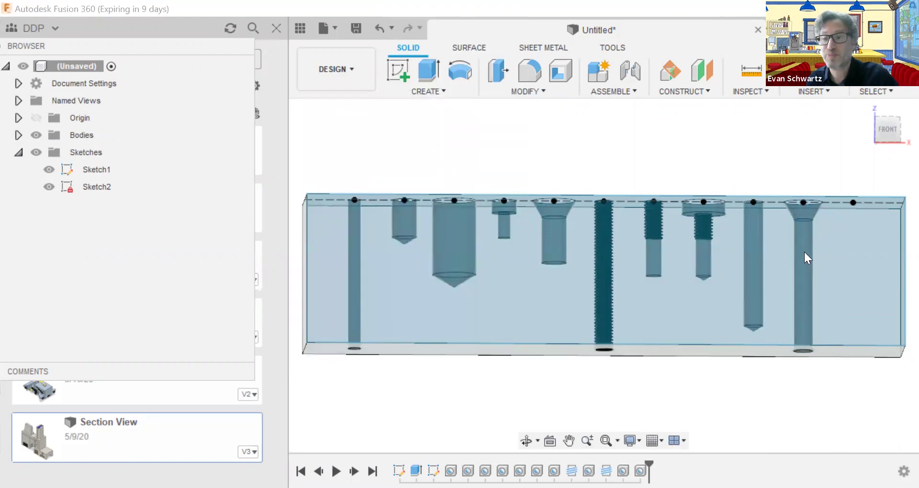
key(Return)
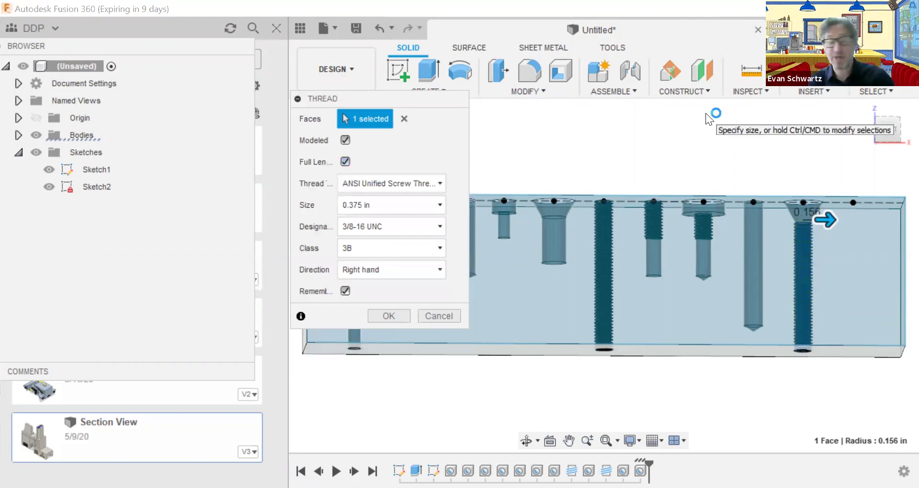
key(Return)
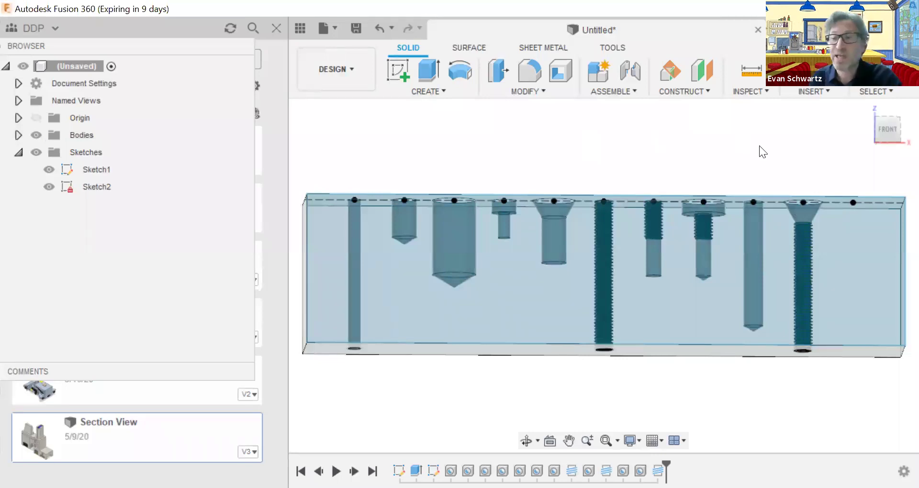
key(h)
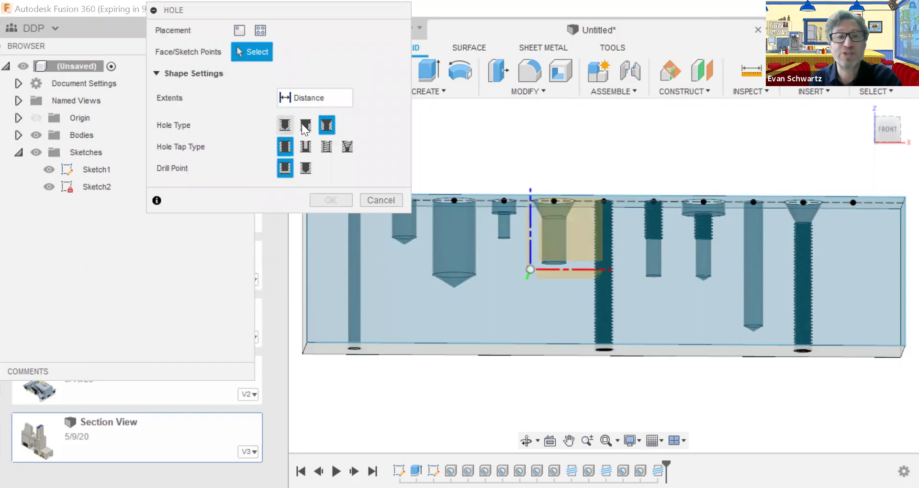
click(303, 125)
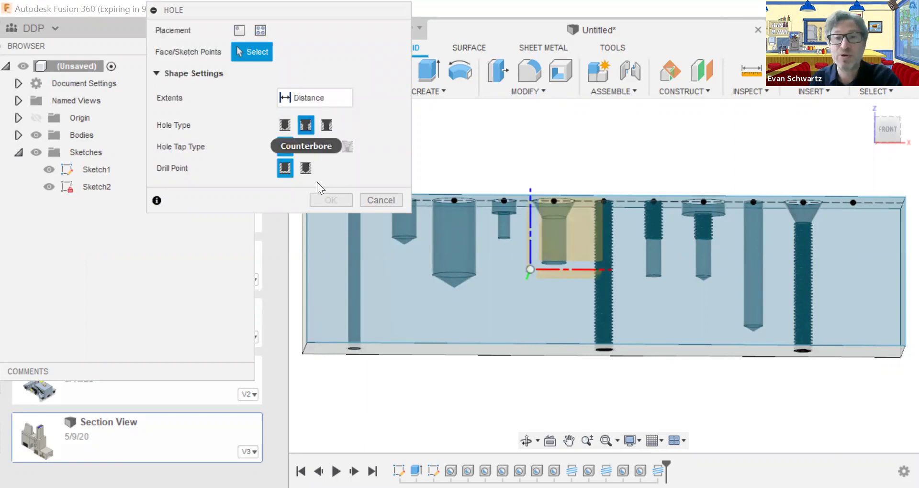
click(381, 200)
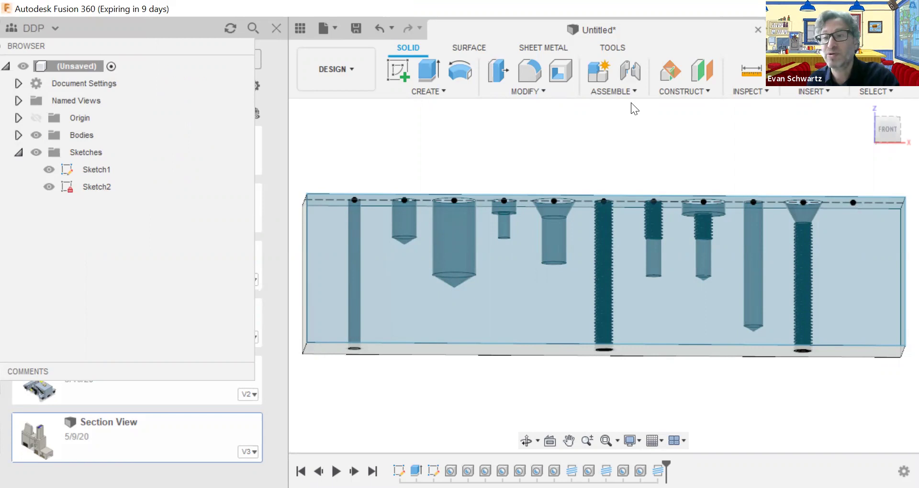
Start a counterbored hole with a flat drill point on the last free sketch point and set its counterbore diameter to 1 in
key(h)
click(305, 125)
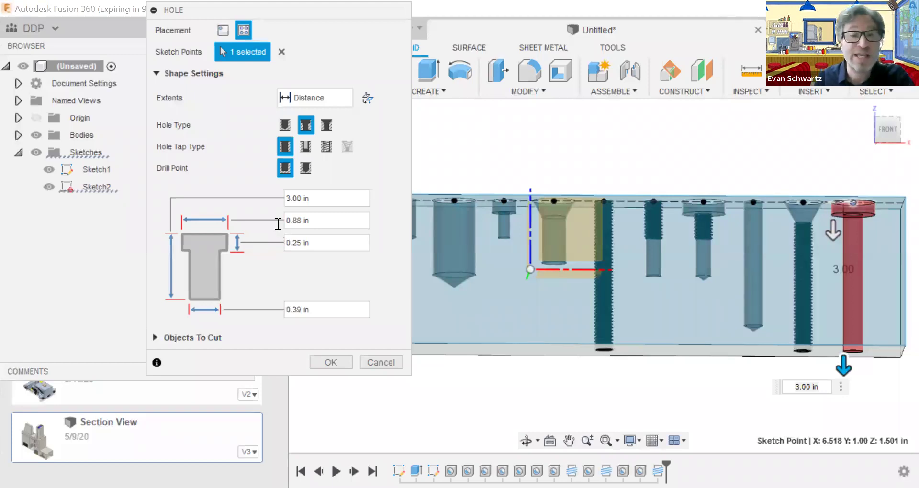
click(299, 219)
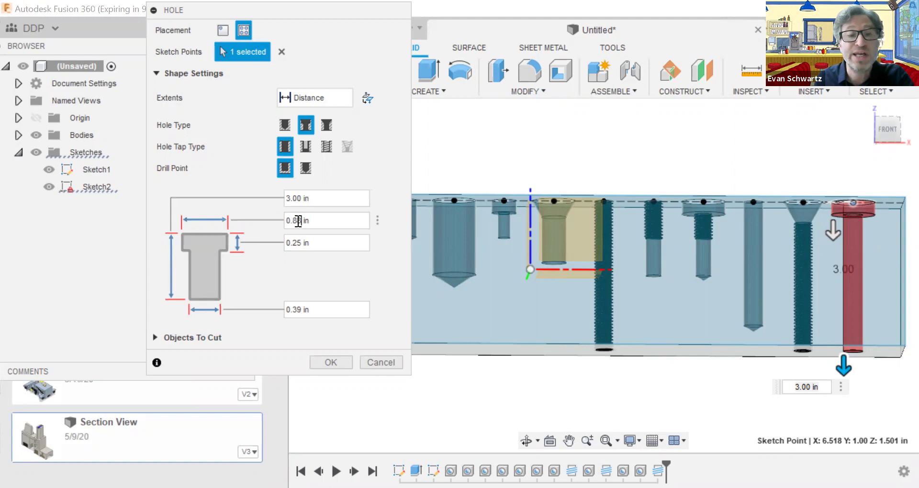
key(BackSpace)
key(BackSpace)
key(BackSpace)
key(BackSpace)
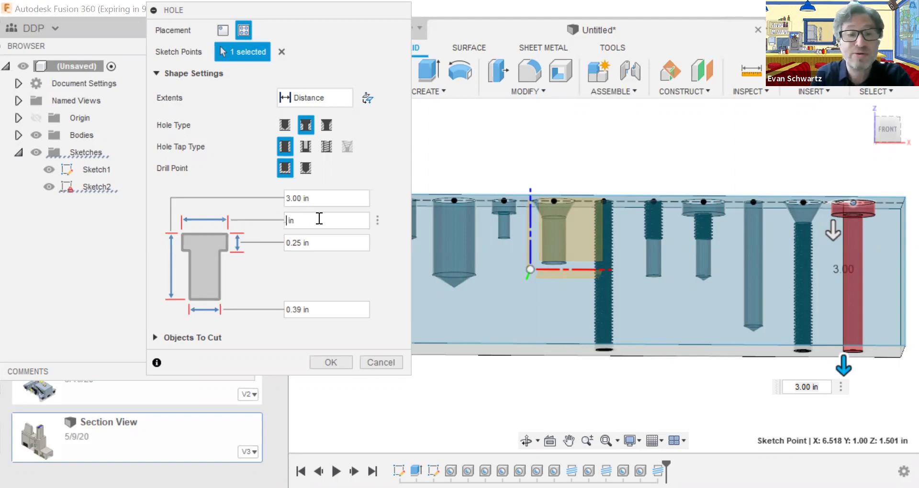
text(1)
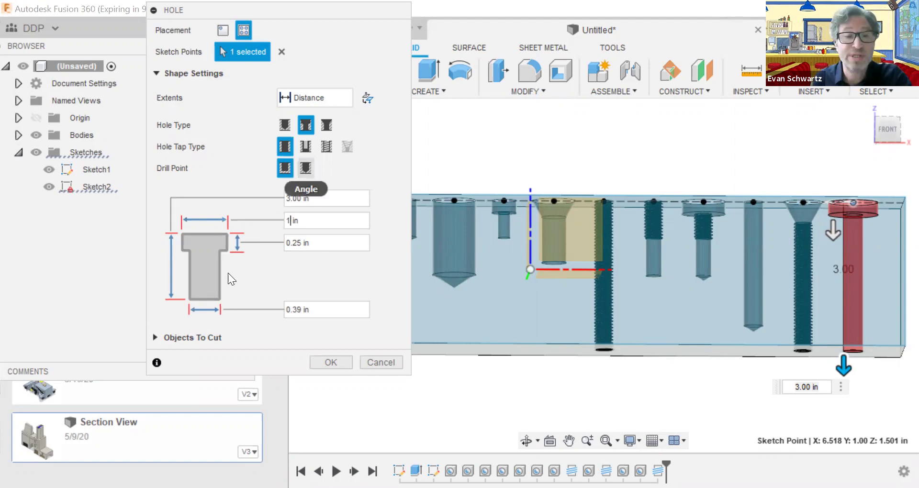
click(292, 219)
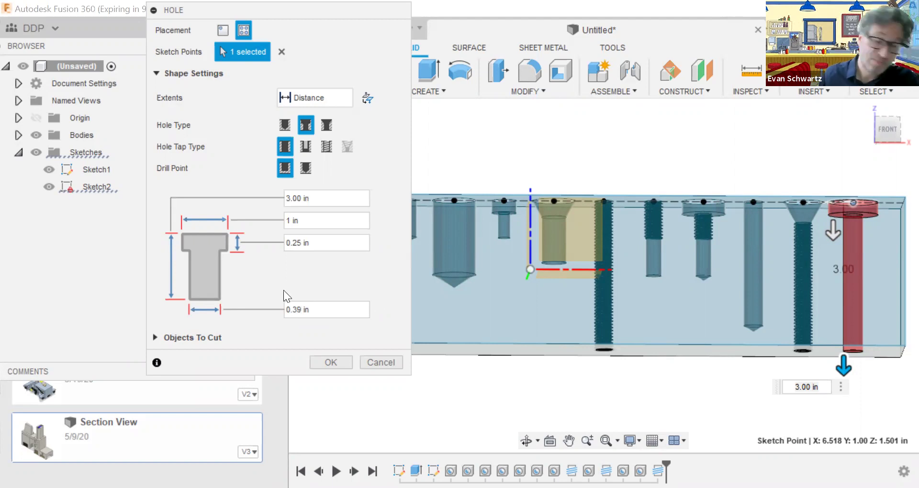
key(Return)
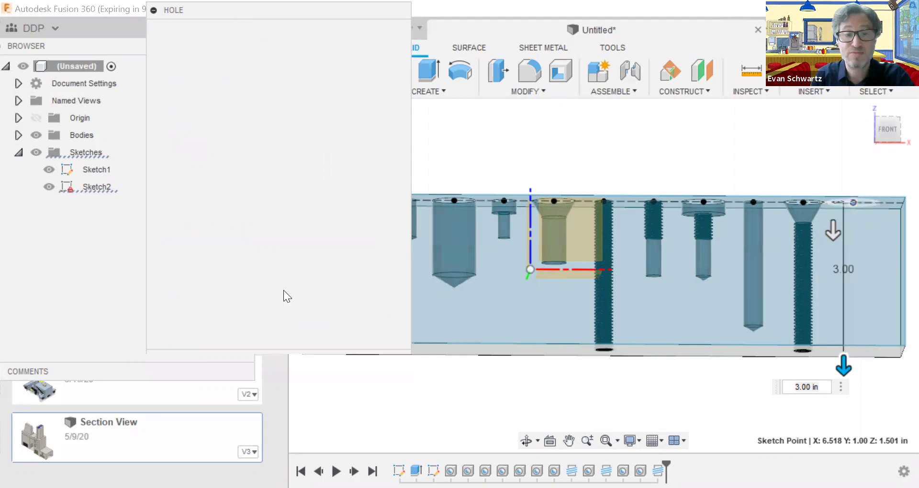
Set the last counterbored hole's drilled diameter to 0.25 in and create the hole
text(5)
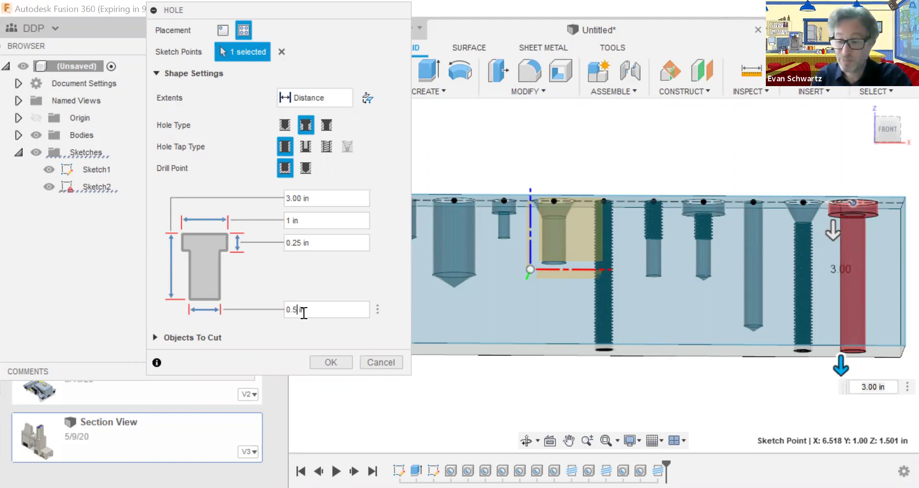
key(Left)
text(2)
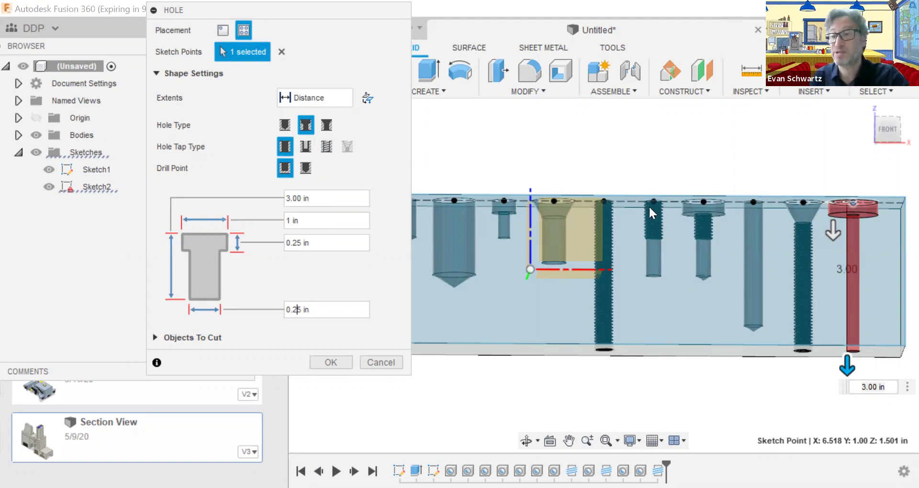
key(Return)
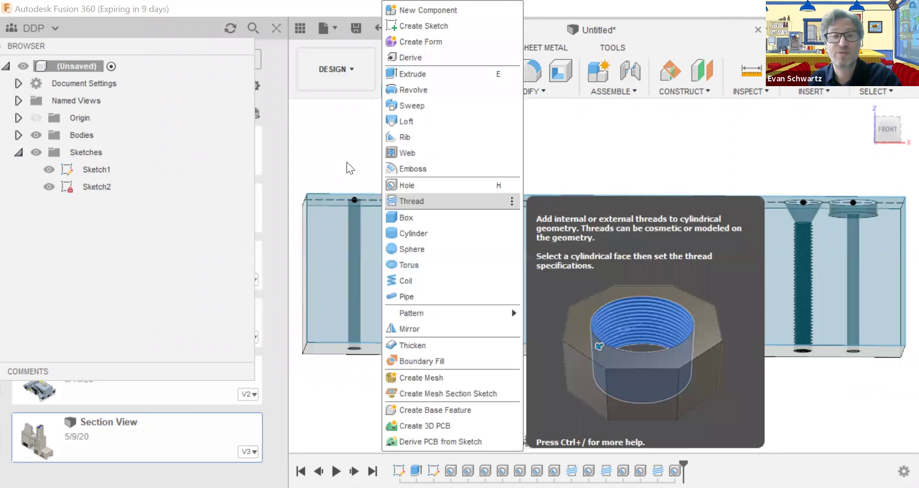
Start a modeled 3/8-16 UNC thread on the last hole's drilled face, turning full length off with 0.00 in offset and 0.394 in length
key(Return)
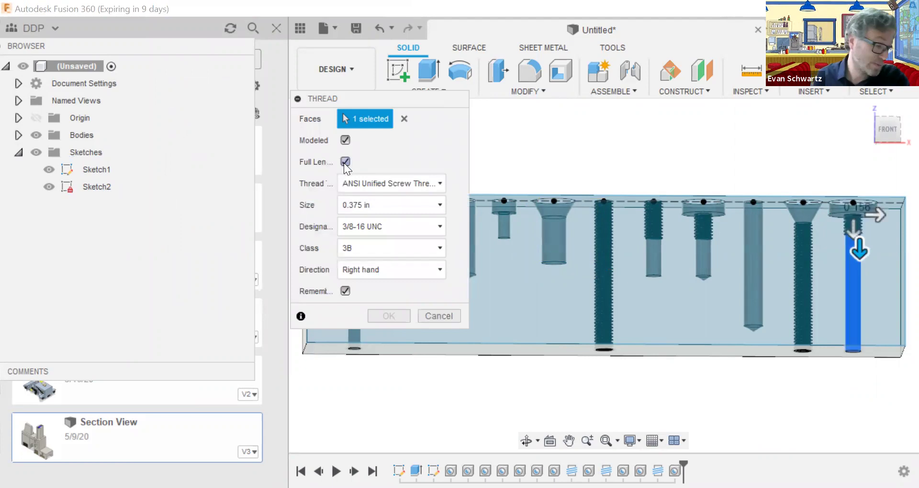
click(345, 162)
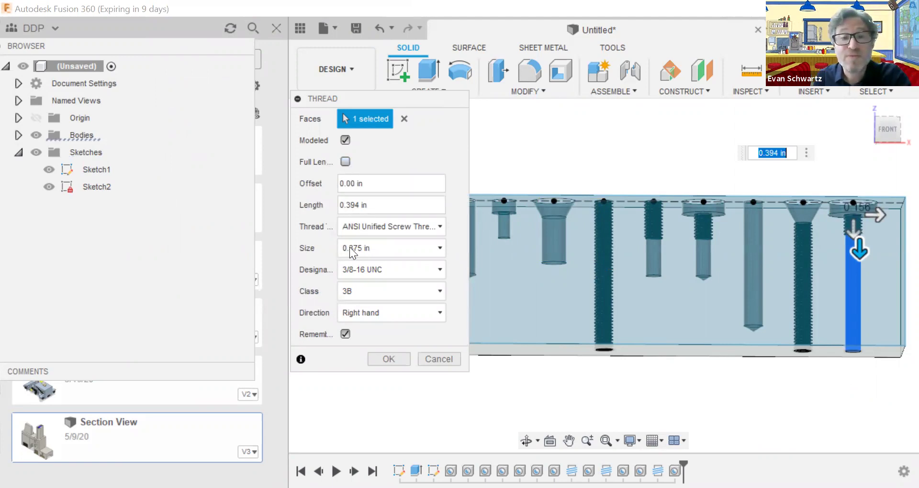
click(364, 269)
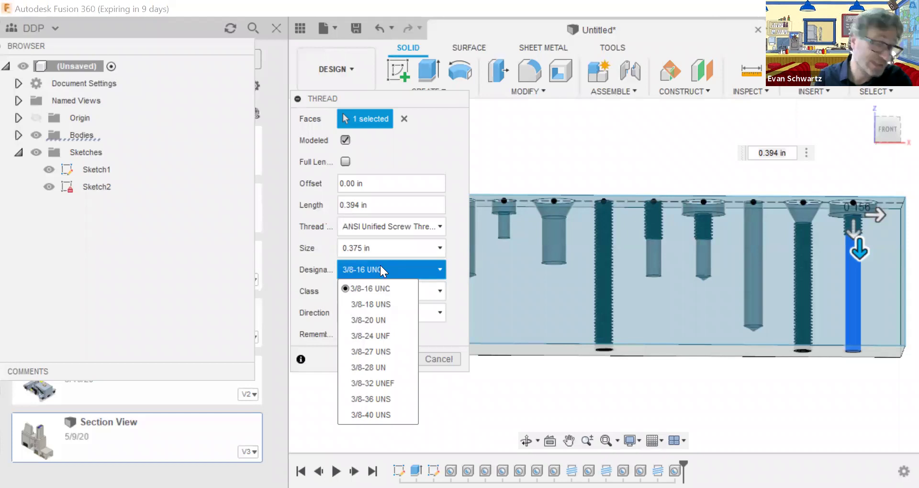
click(437, 334)
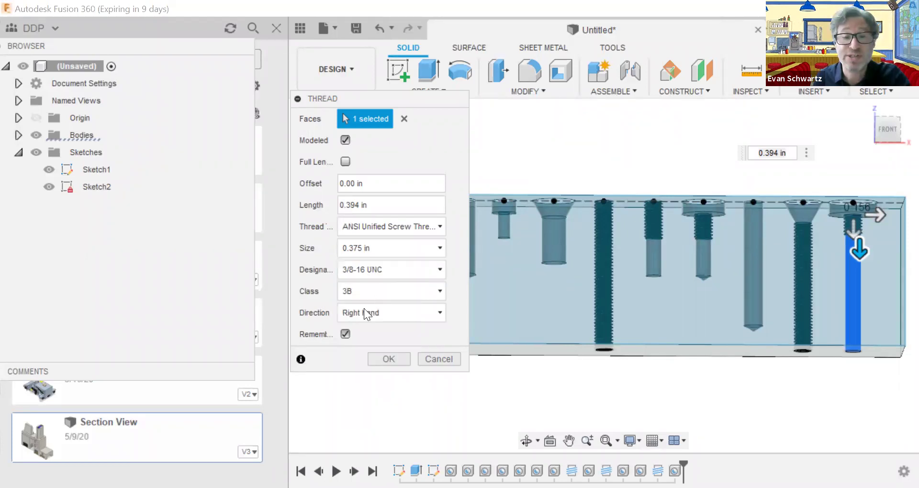
Set the class of the last hole's thread to 1B and open the list of thread designations
click(363, 299)
click(392, 315)
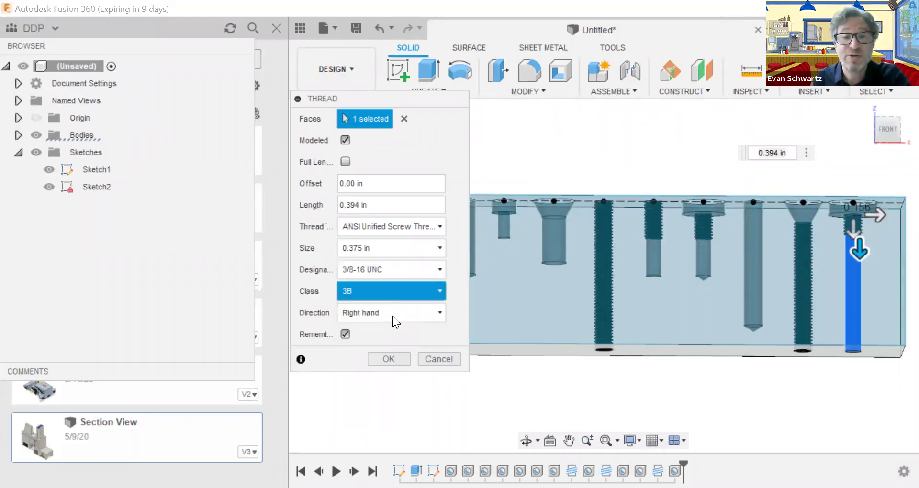
scroll(393, 292, up, 2)
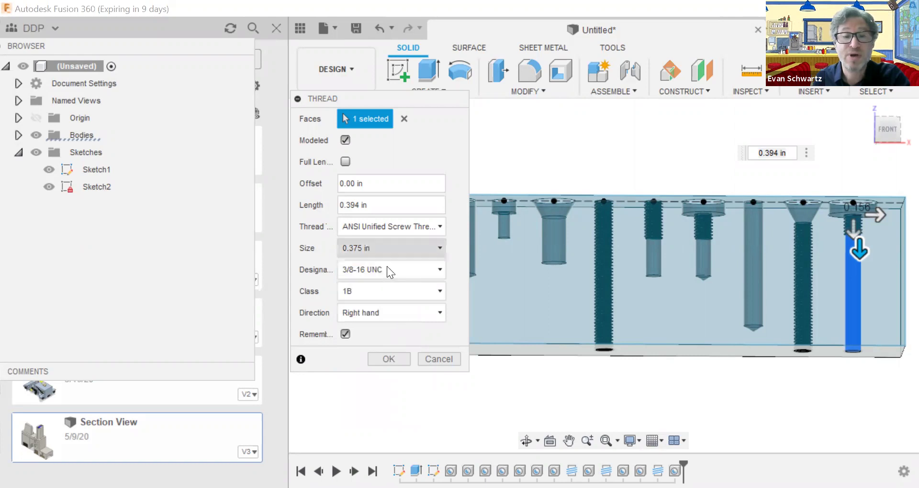
click(387, 269)
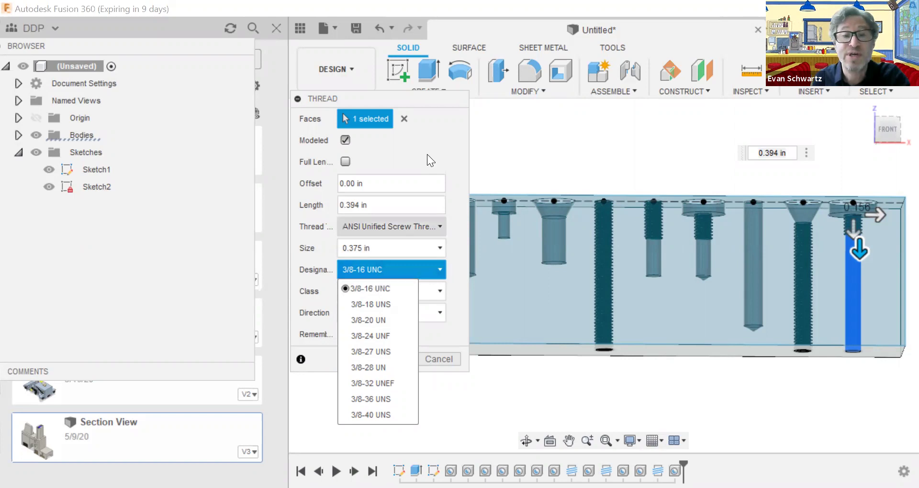
Set the thread length in the last counterbored hole to 0.25 in
click(354, 204)
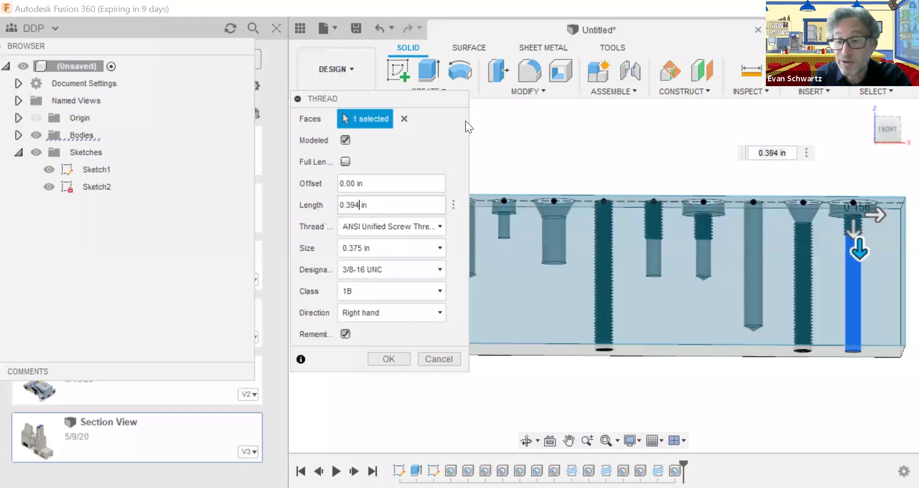
key(BackSpace)
key(BackSpace)
key(BackSpace)
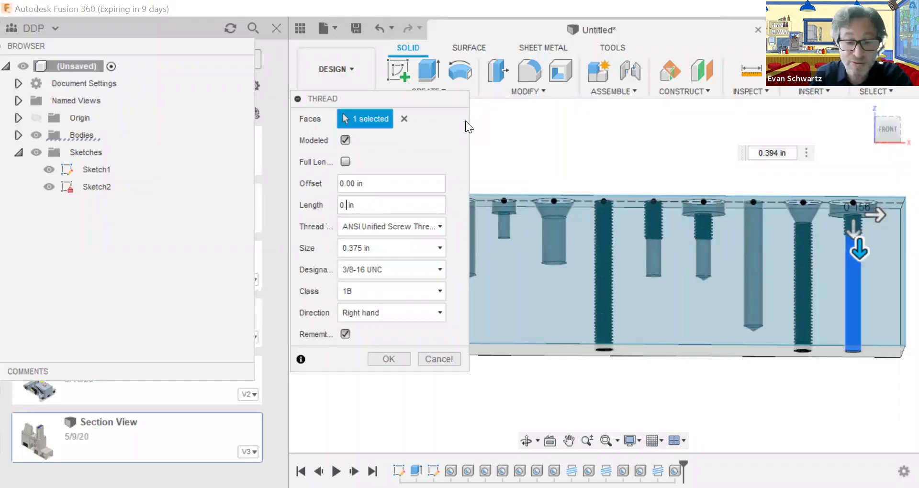
text(2)
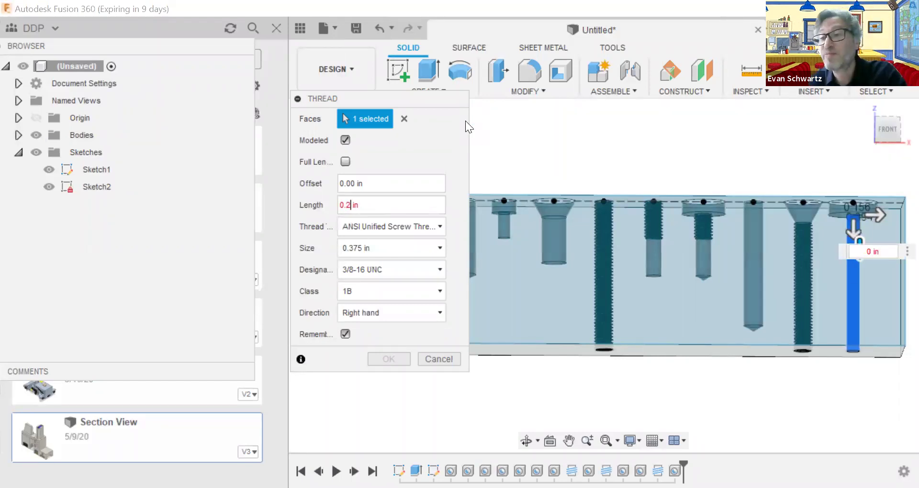
text(5)
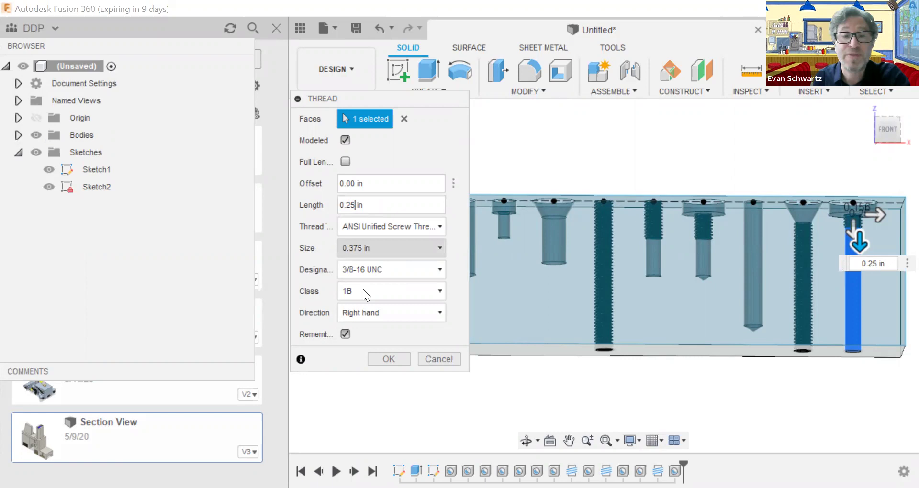
Change the thread size to 0.25 in with the 1/4-20 UNC designation and create the thread in the last counterbored hole
click(366, 248)
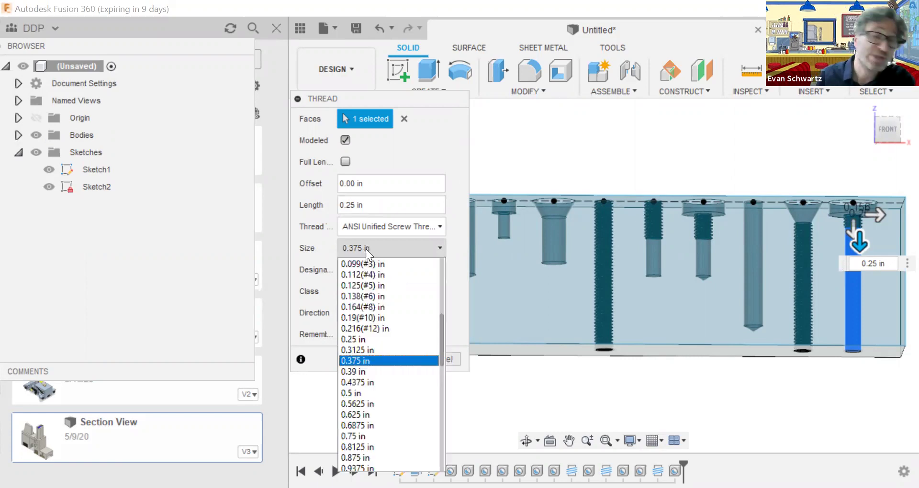
click(352, 341)
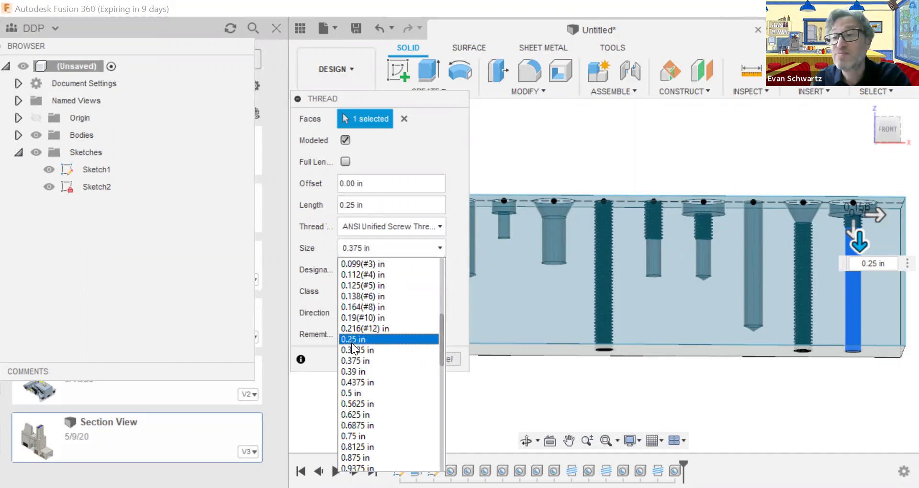
click(353, 341)
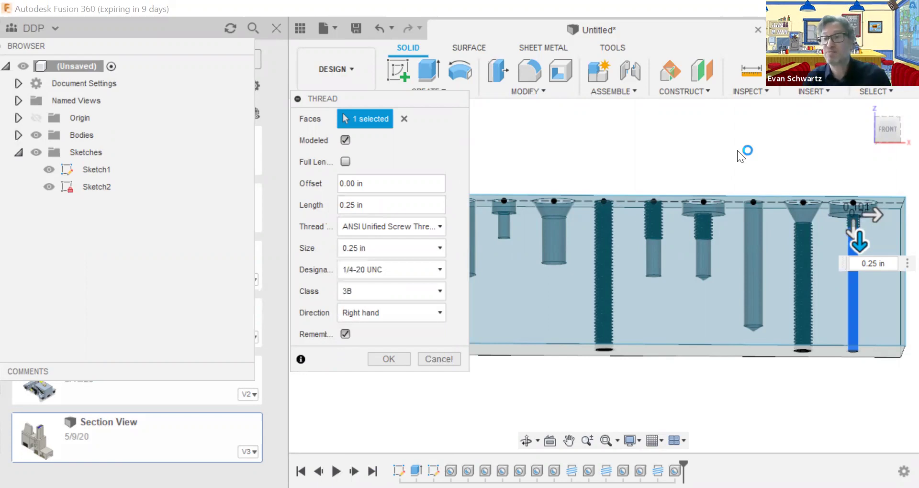
key(Return)
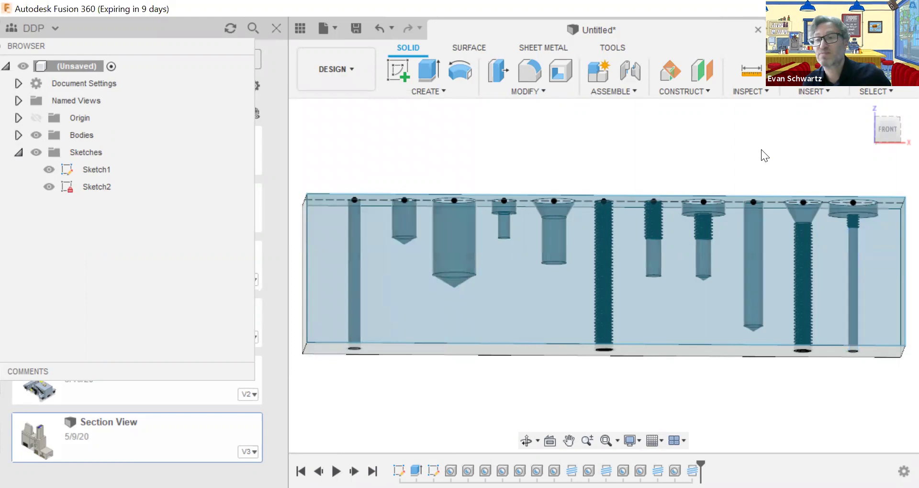
click(800, 249)
click(602, 405)
click(598, 269)
click(832, 154)
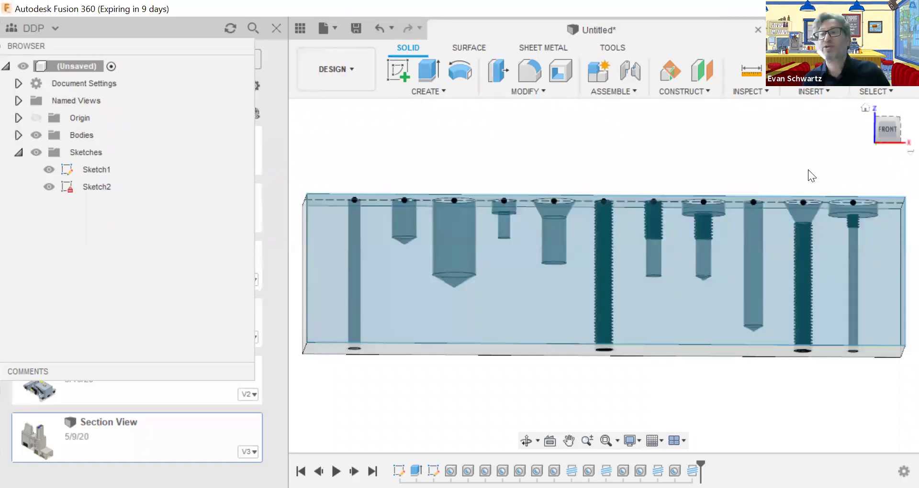
click(808, 254)
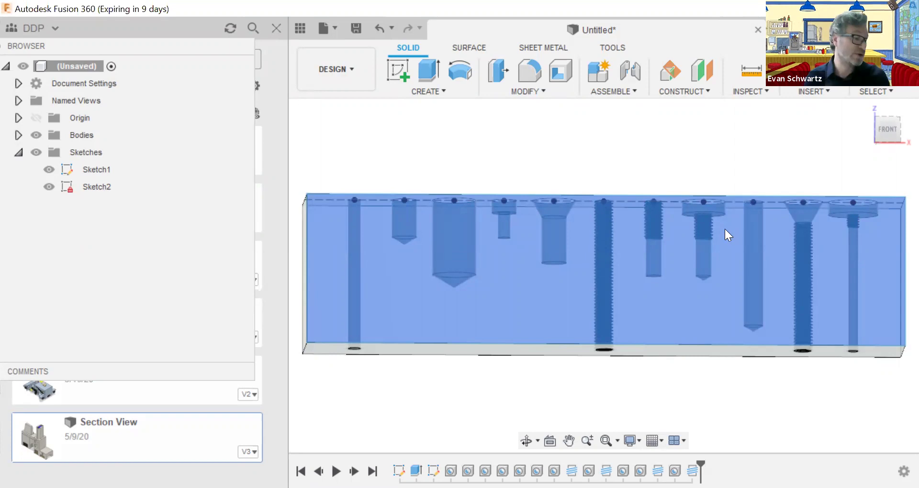
click(723, 146)
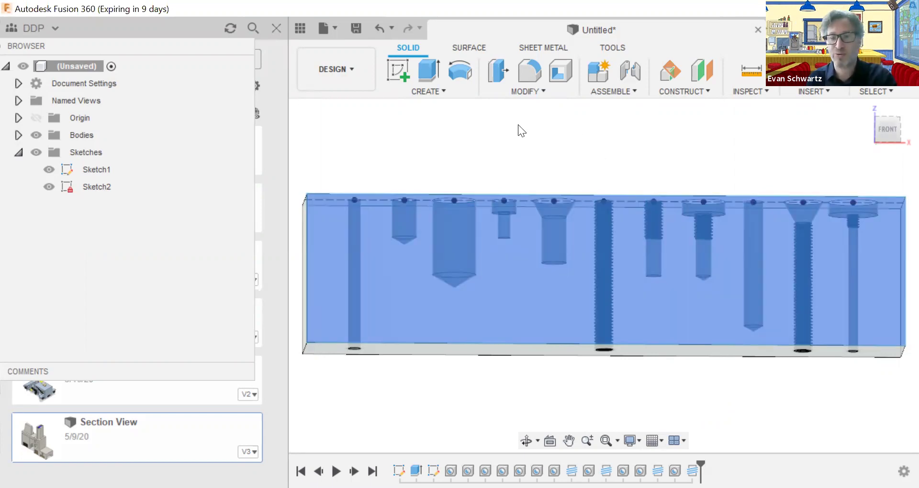
click(518, 125)
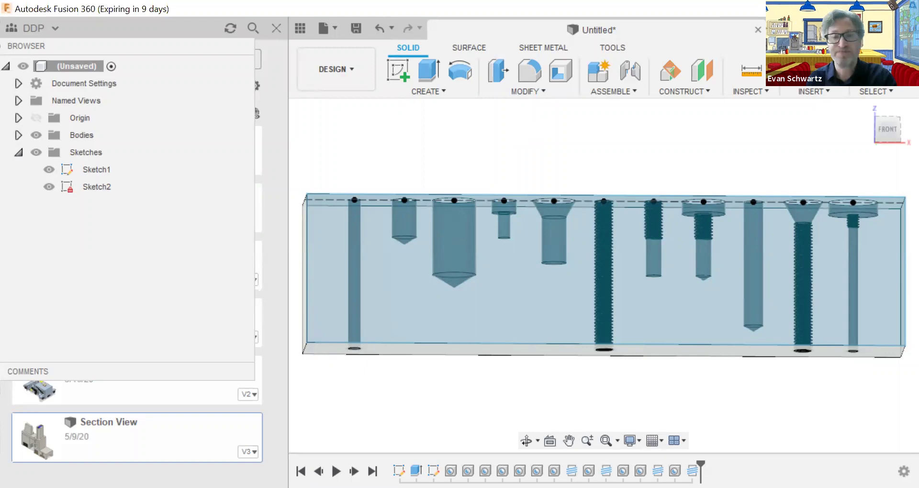